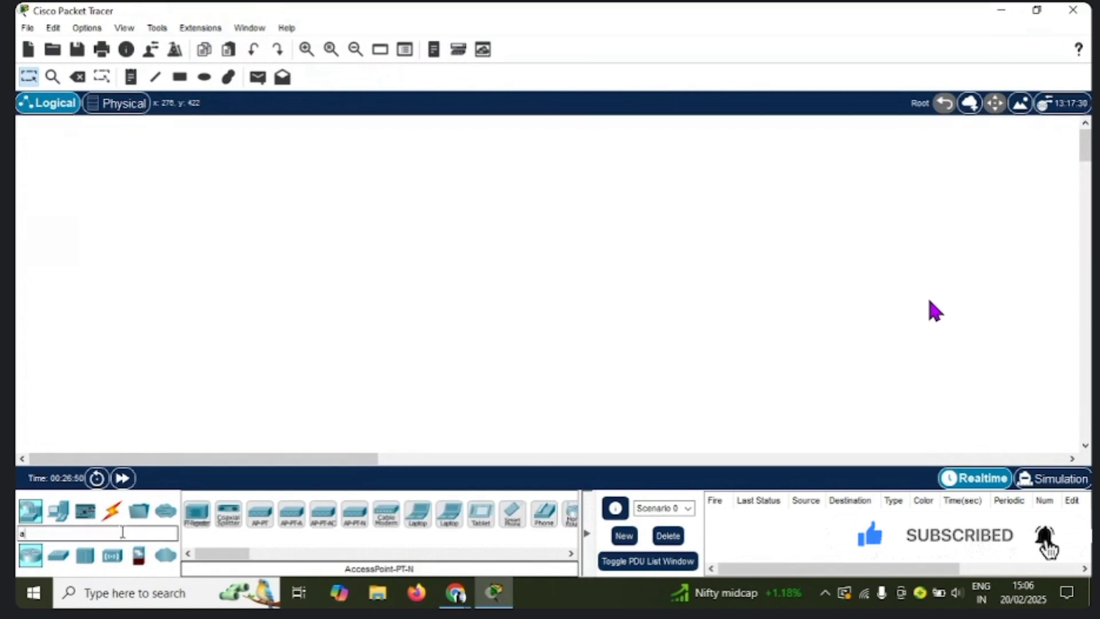
text(ace)
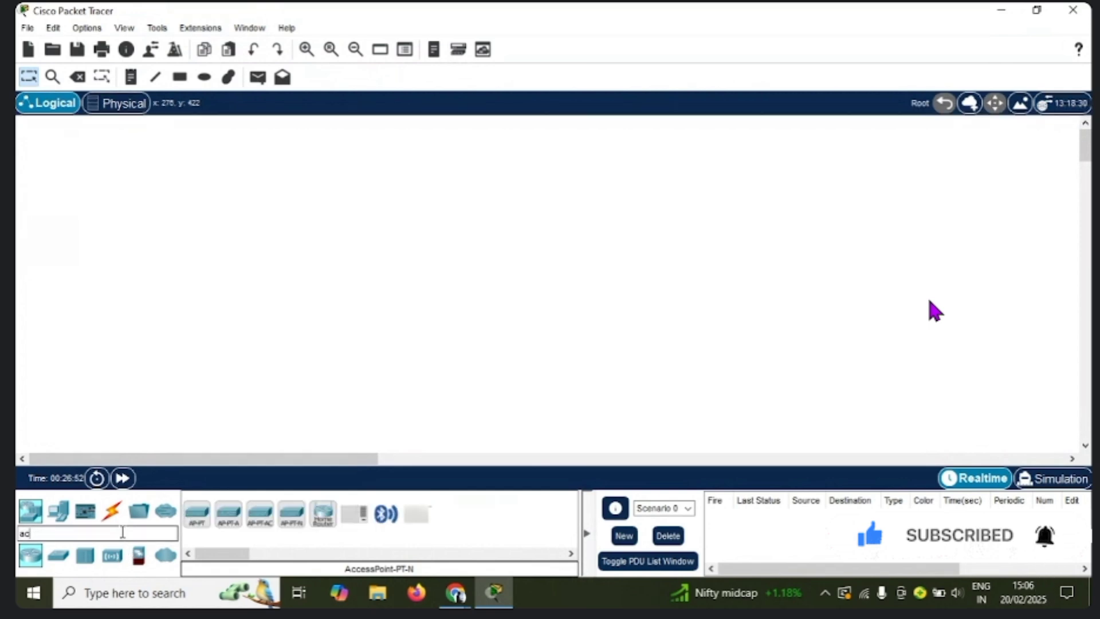
Place Access Point0 at the top of the workspace and PC0 on the left.
click(196, 514)
drag(196, 514, 468, 172)
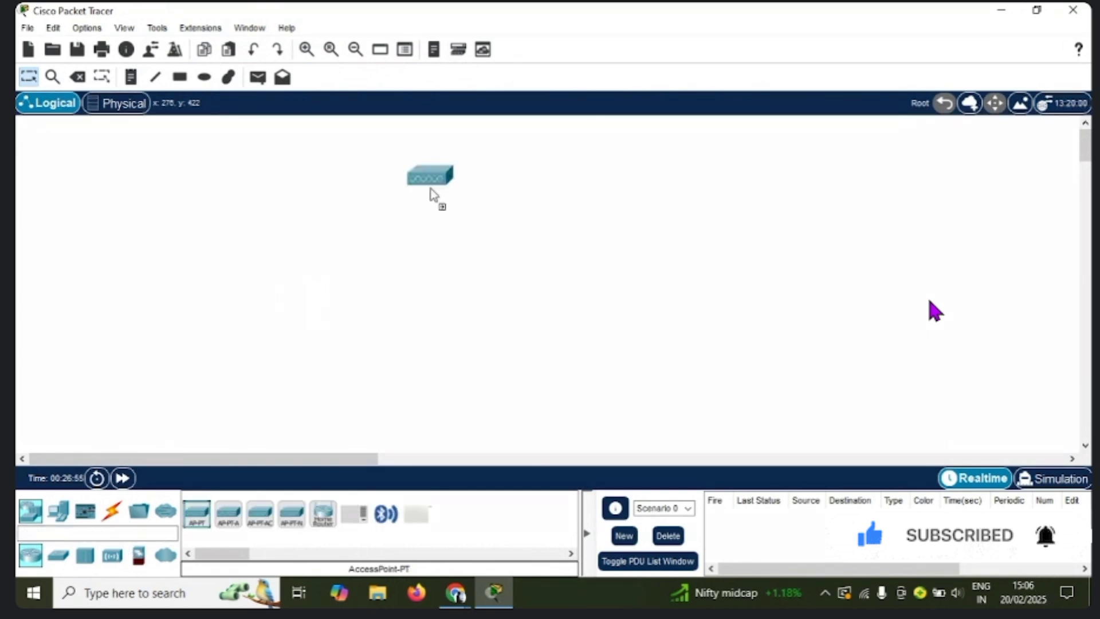
click(490, 167)
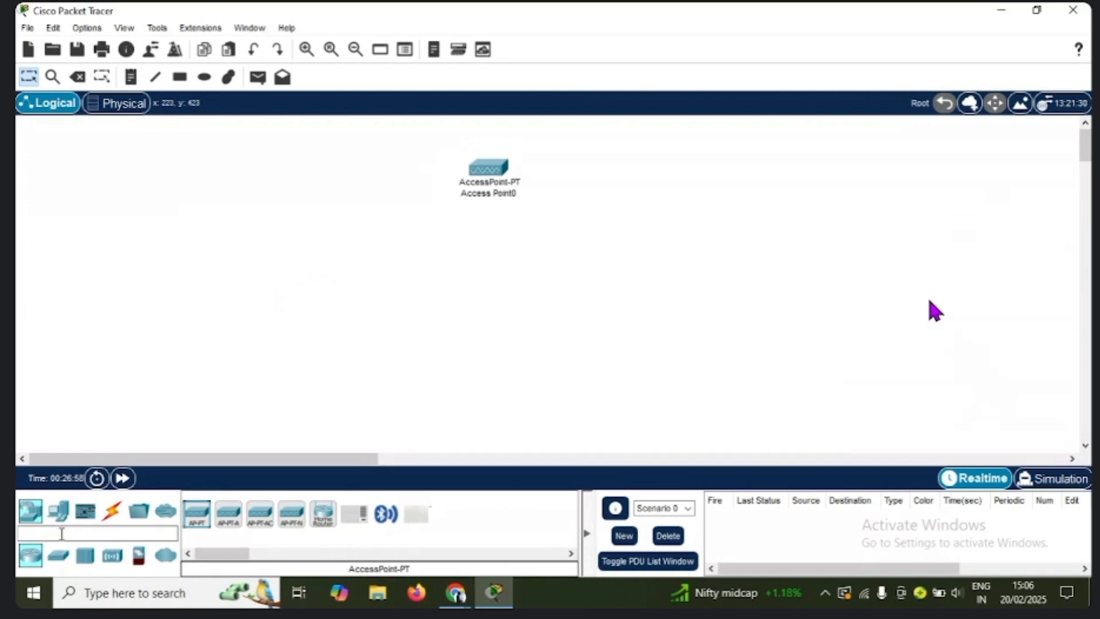
click(32, 513)
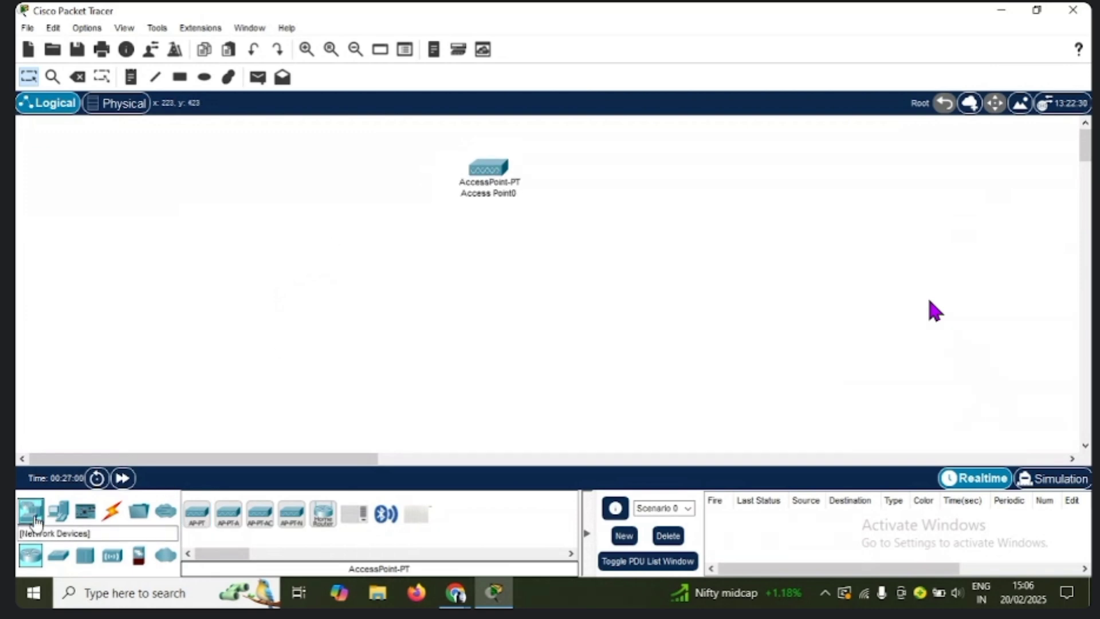
drag(197, 513, 225, 275)
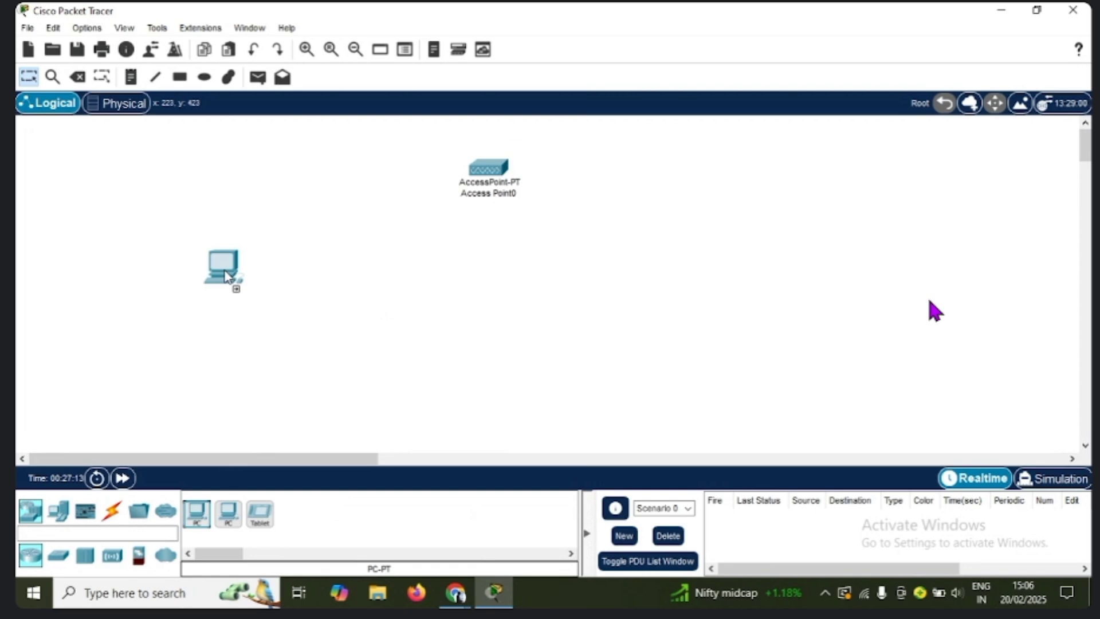
click(226, 275)
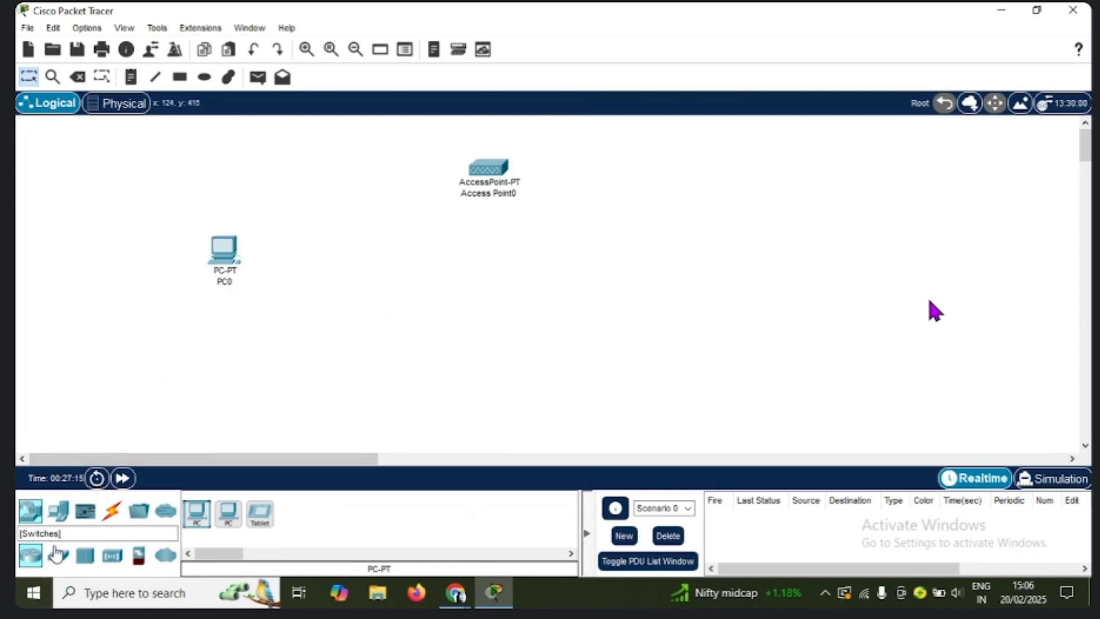
text(la)
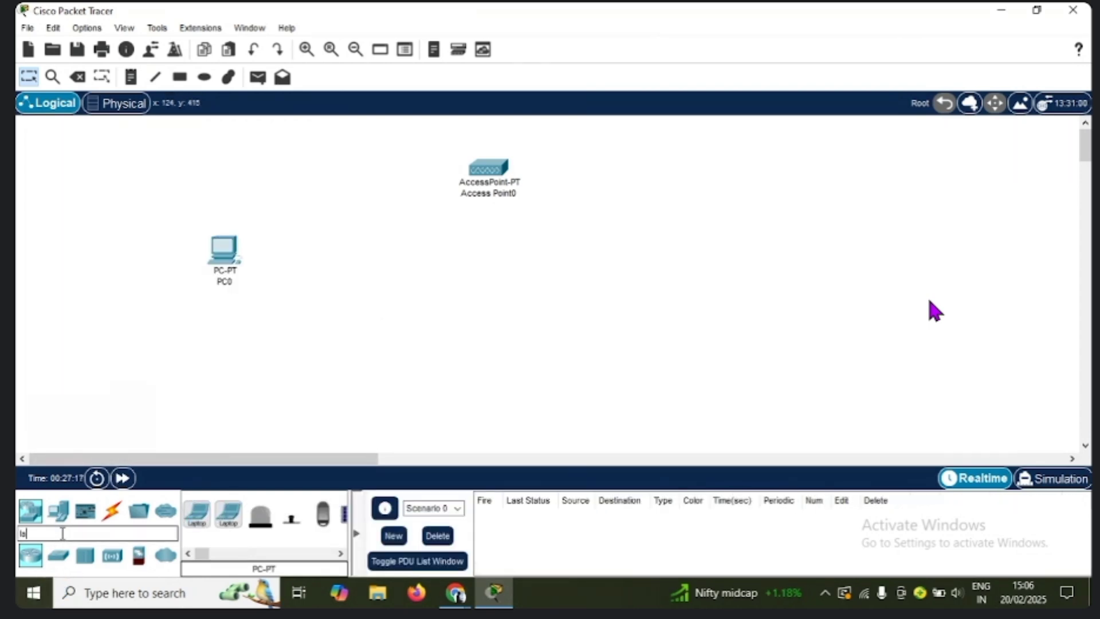
Add a laptop below PC0, a tablet to its right, and a smartphone on the far right.
drag(196, 513, 387, 331)
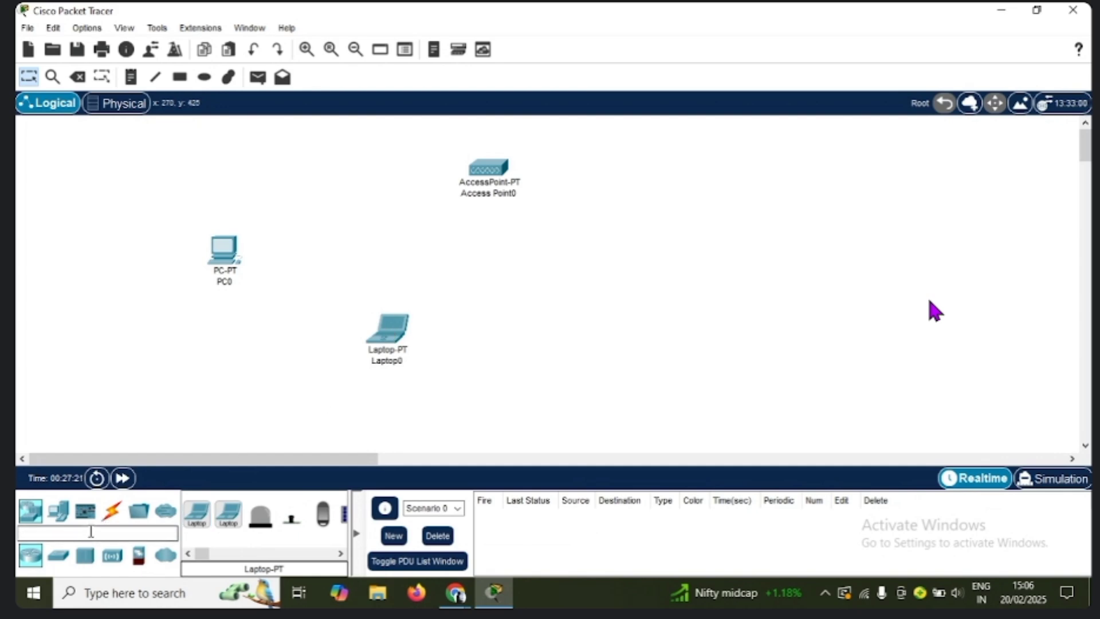
scroll(263, 516, down, 2)
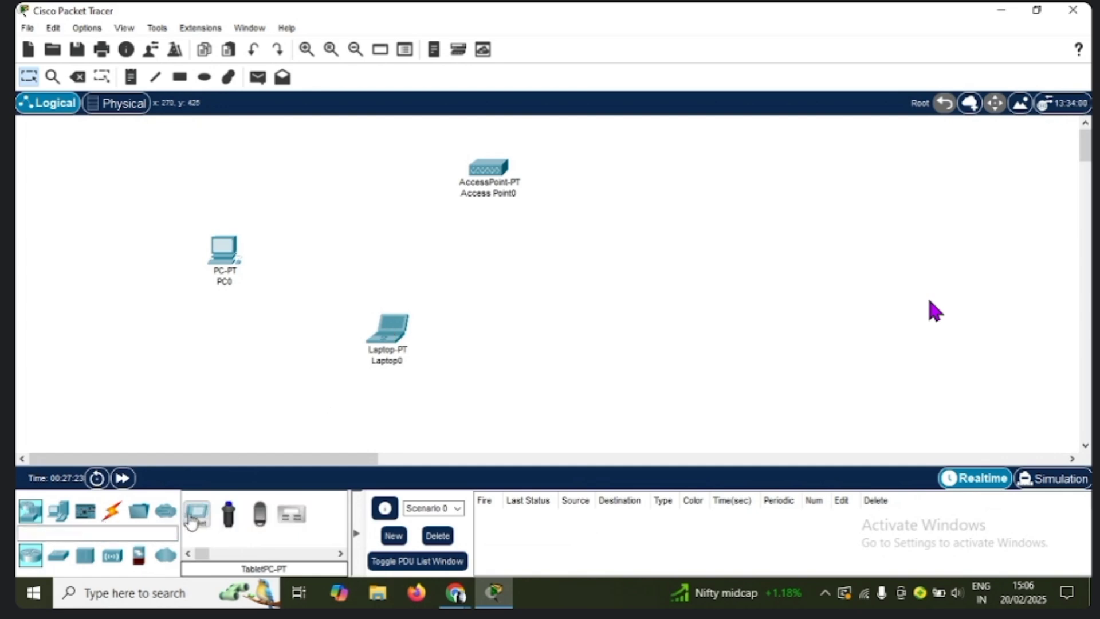
mouse_move(196, 514)
mouse_down()
mouse_move(277, 451)
mouse_move(595, 331)
mouse_up()
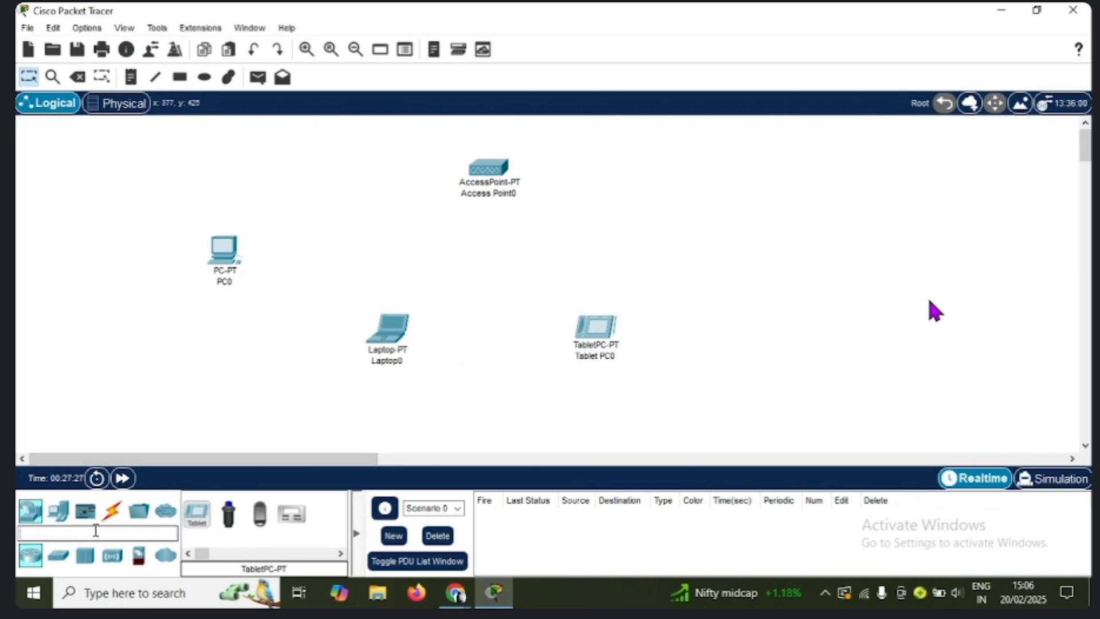
text(mo)
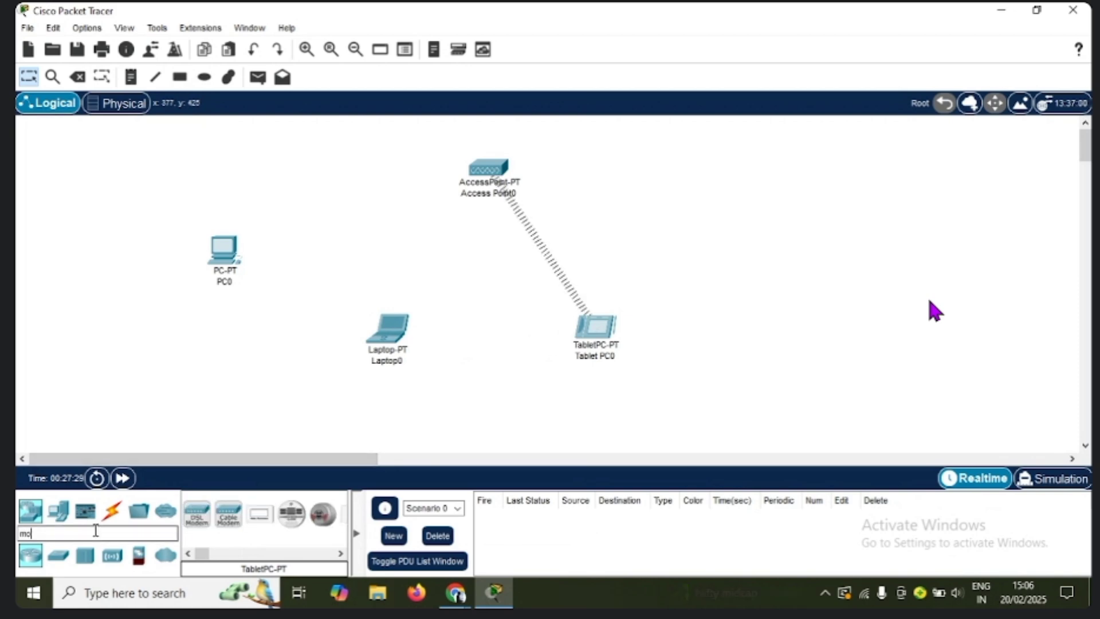
key(ctrl+a)
key(BackSpace)
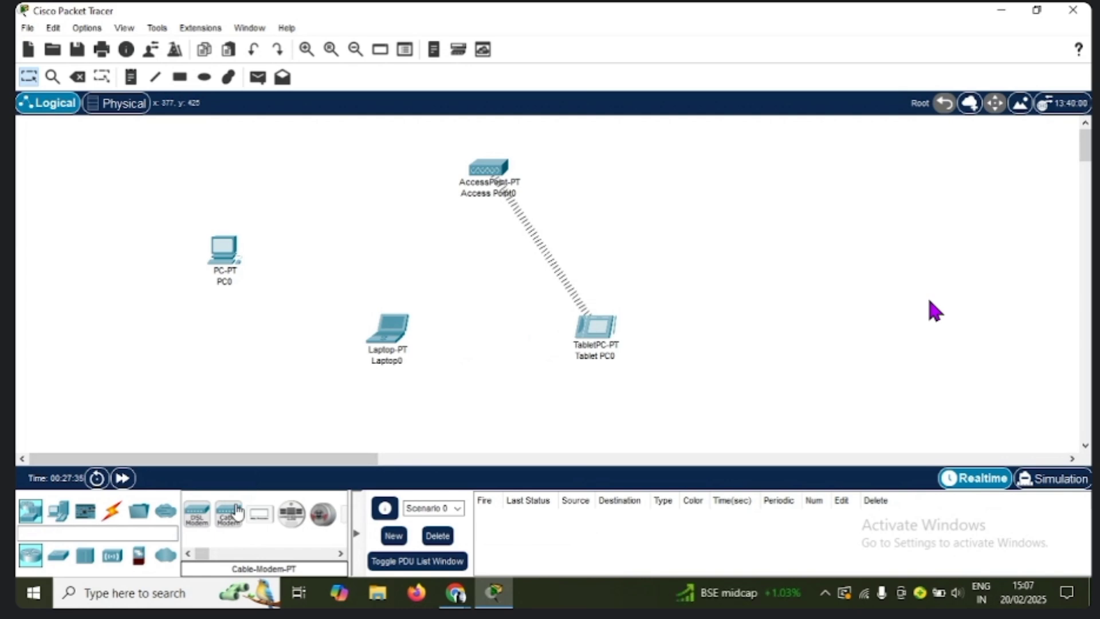
click(112, 511)
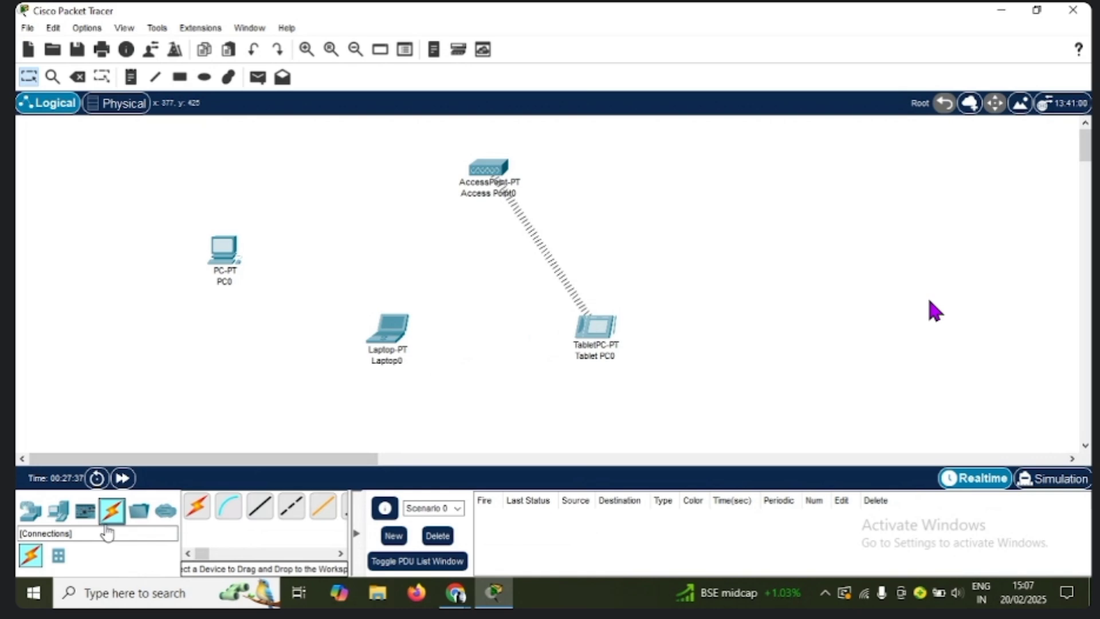
text(sm)
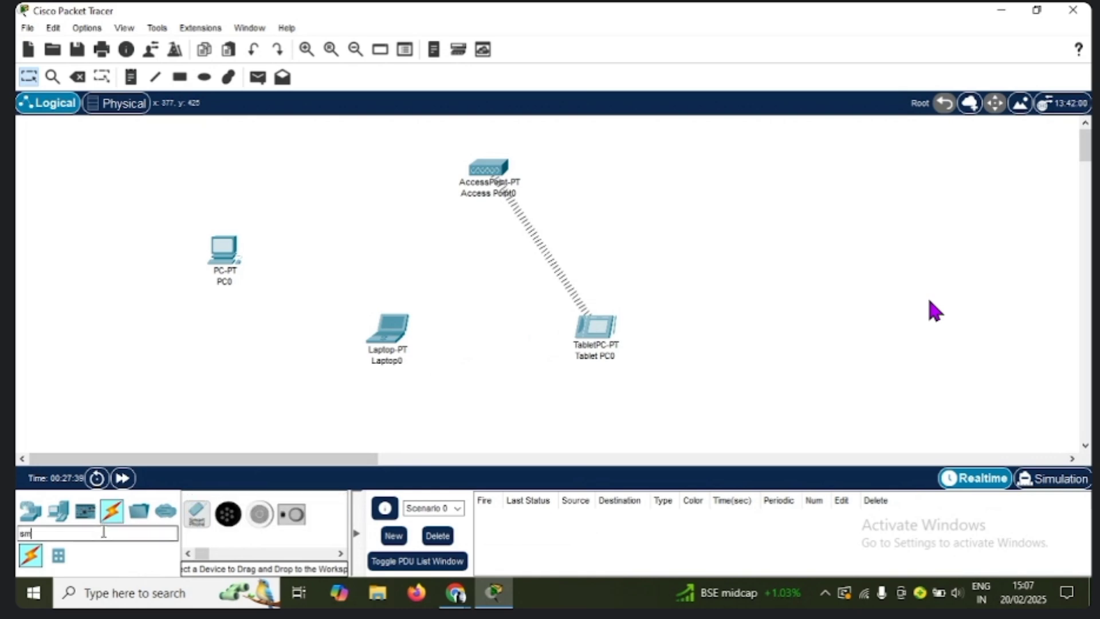
drag(196, 512, 767, 265)
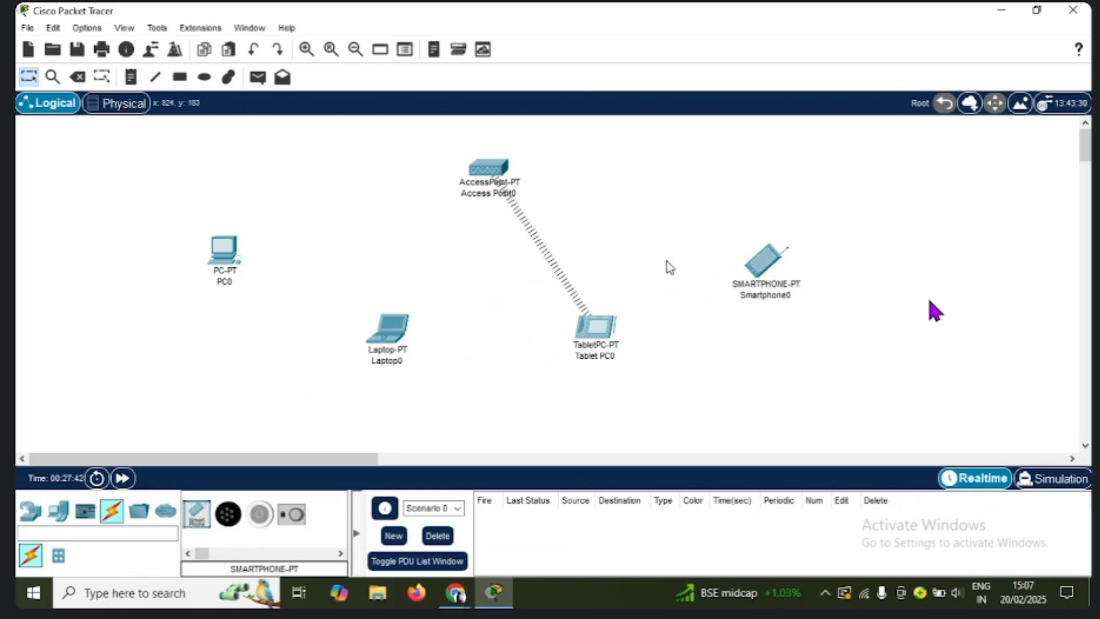
Clear the Default SSID on Access Point0's Port 1 to enter a new network name.
click(484, 172)
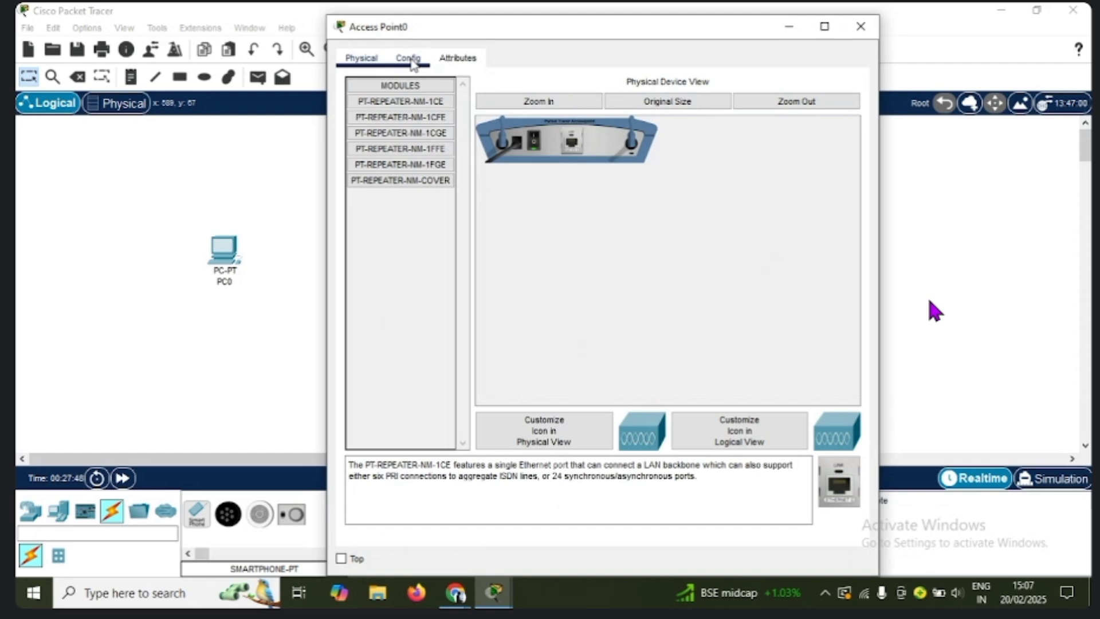
click(409, 58)
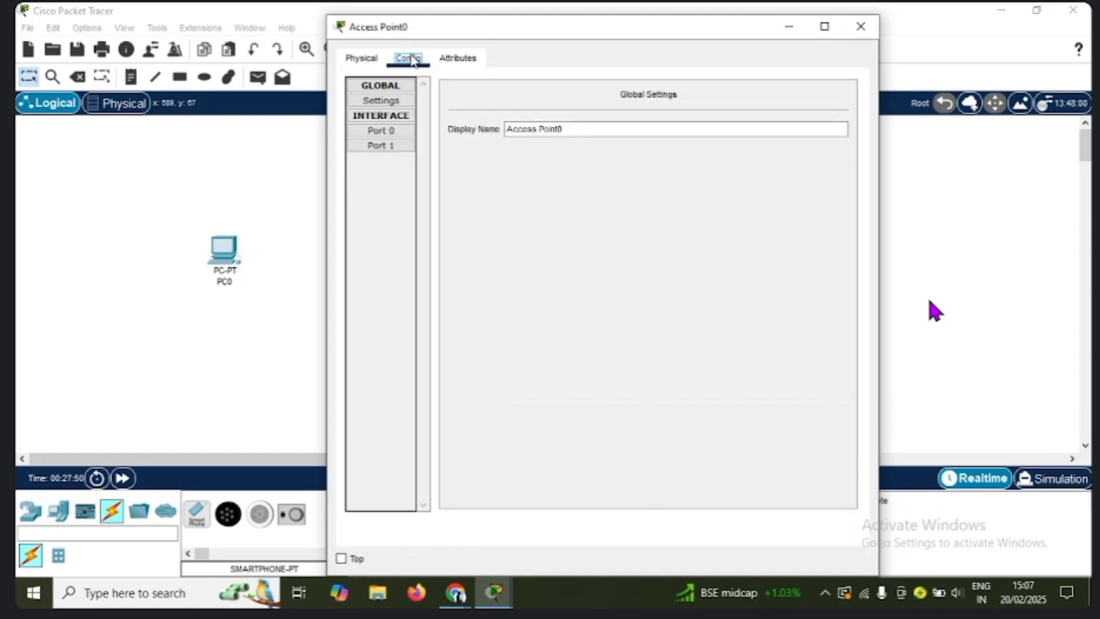
click(404, 145)
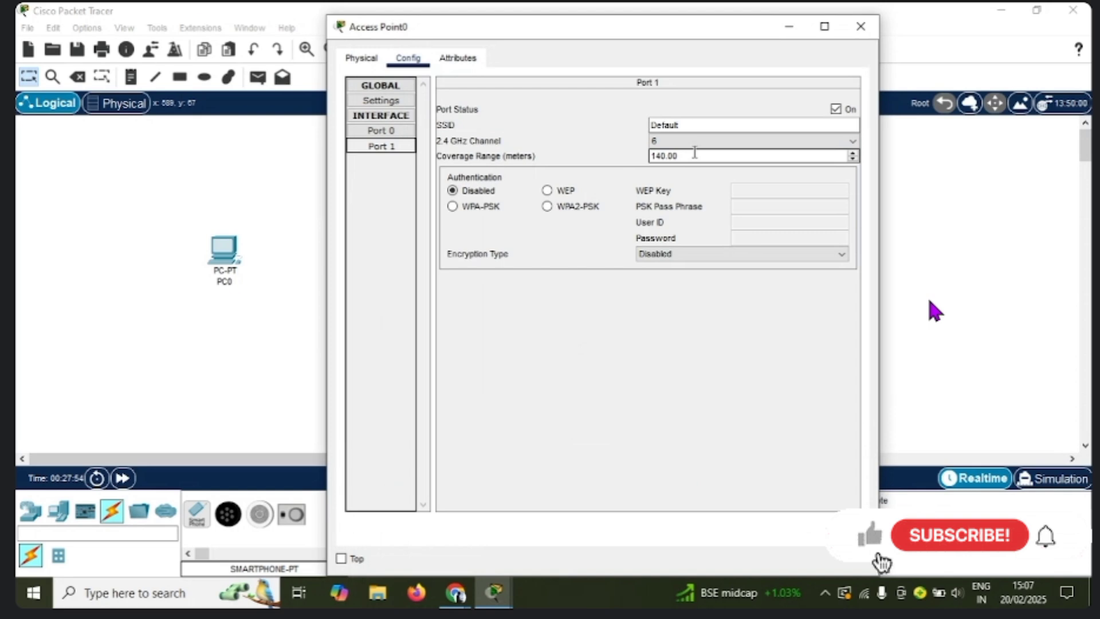
double_click(664, 124)
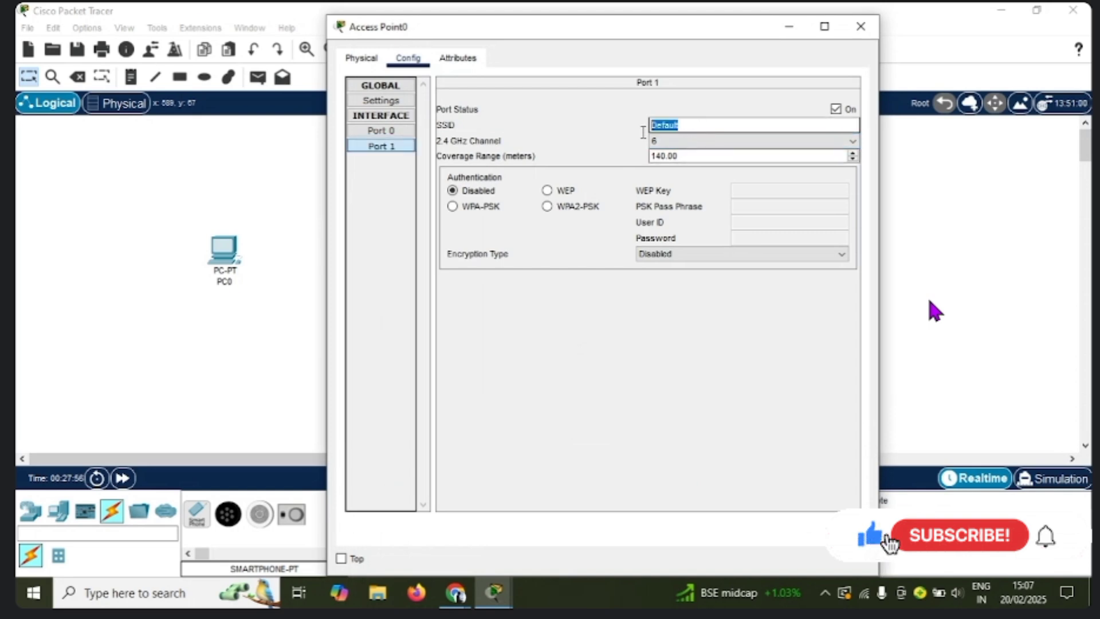
key(BackSpace)
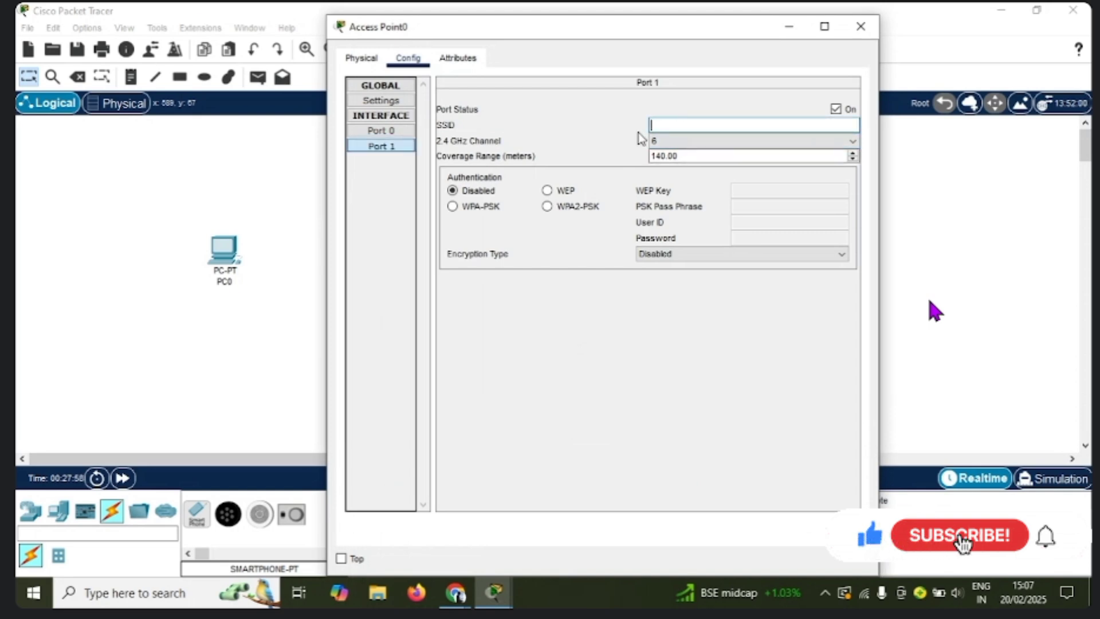
text(hussain)
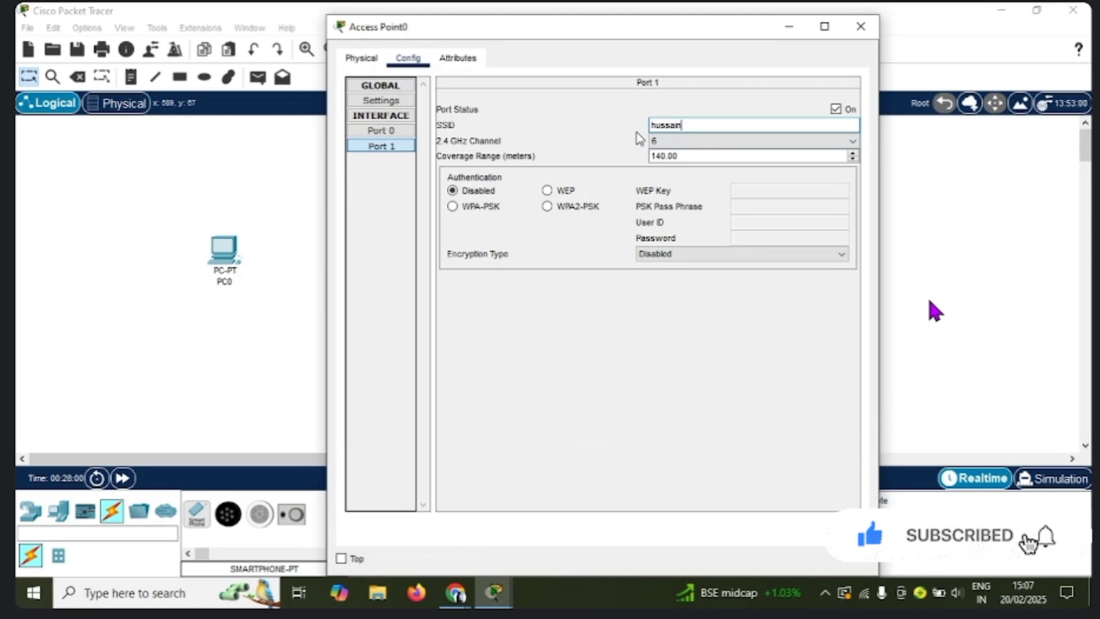
click(547, 190)
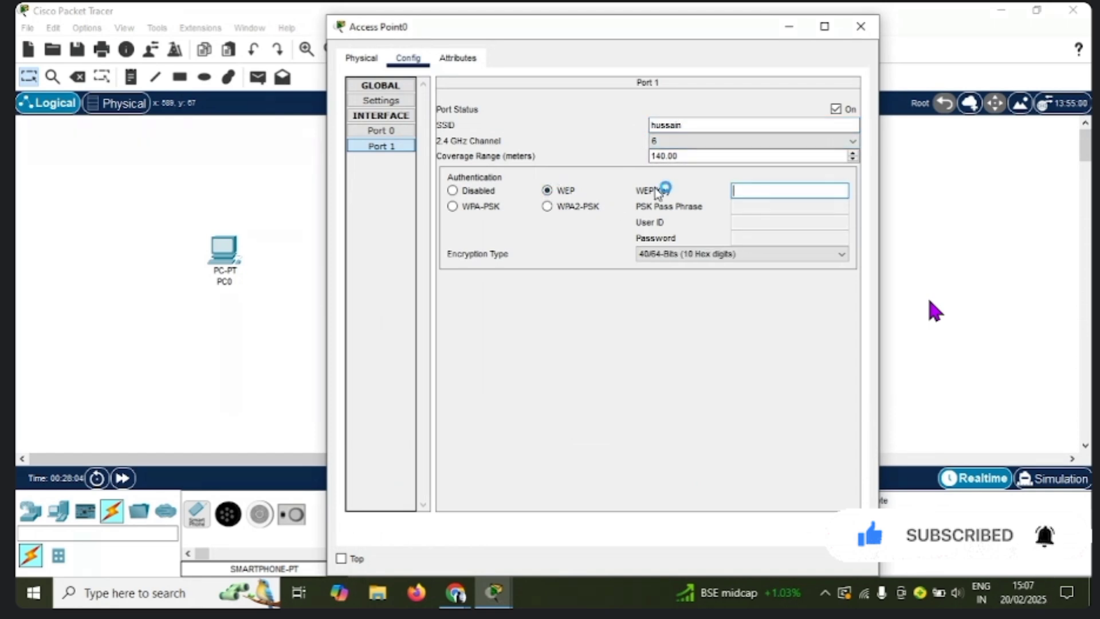
click(756, 190)
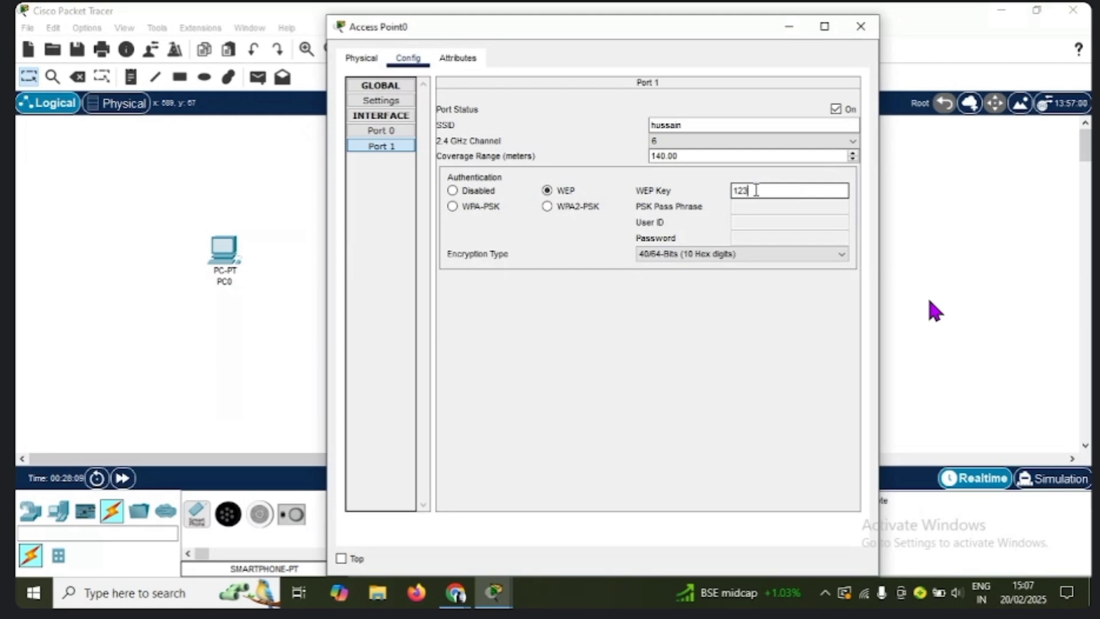
text(891)
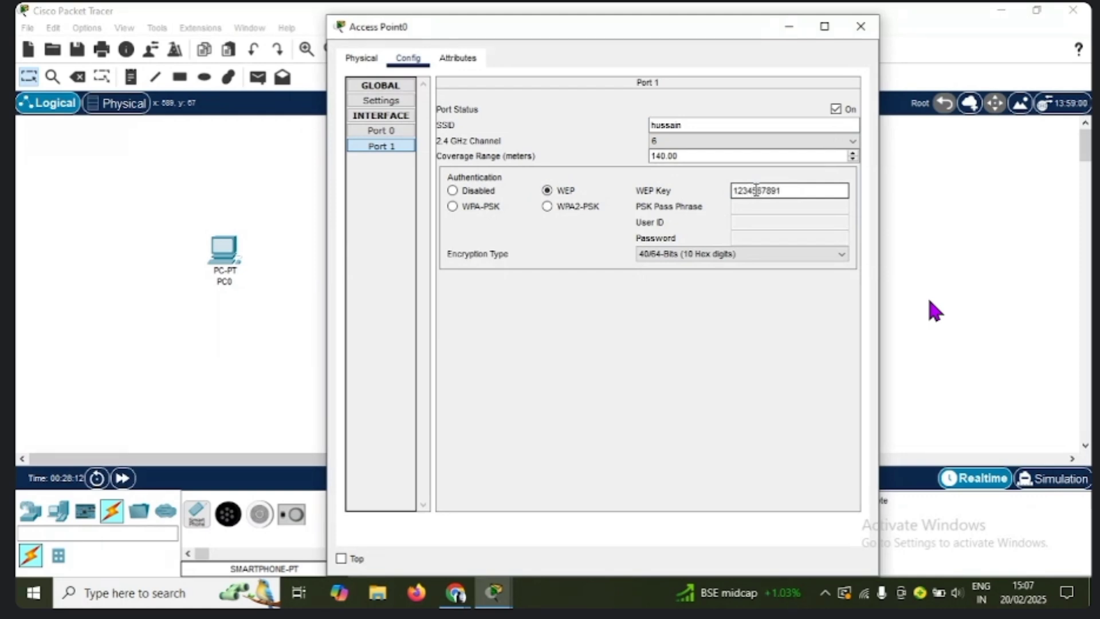
key(ctrl+a)
click(830, 93)
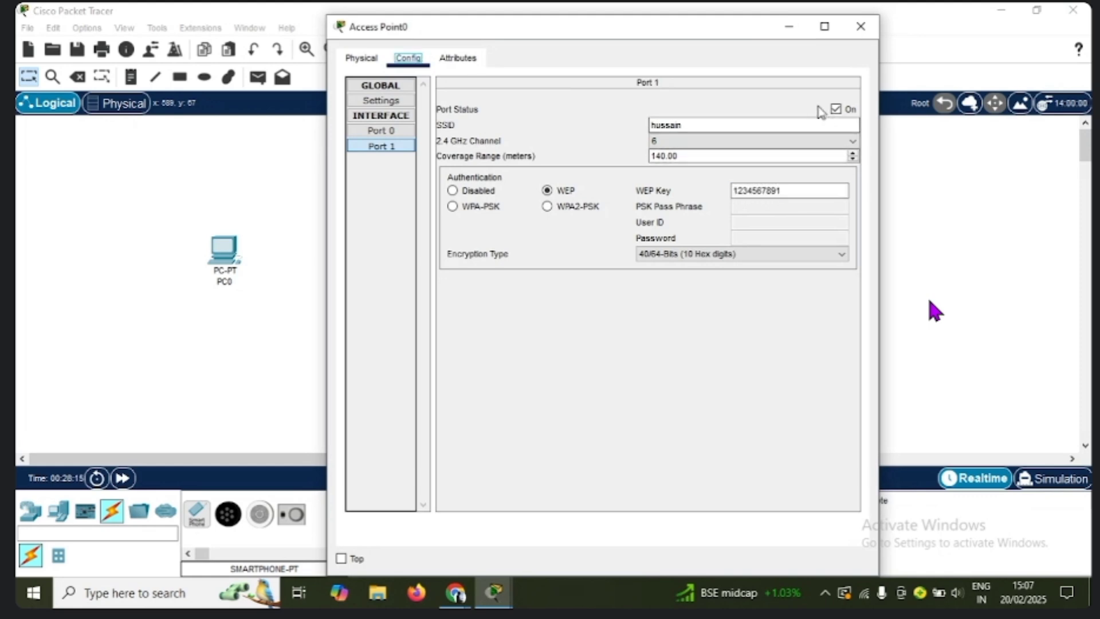
click(861, 27)
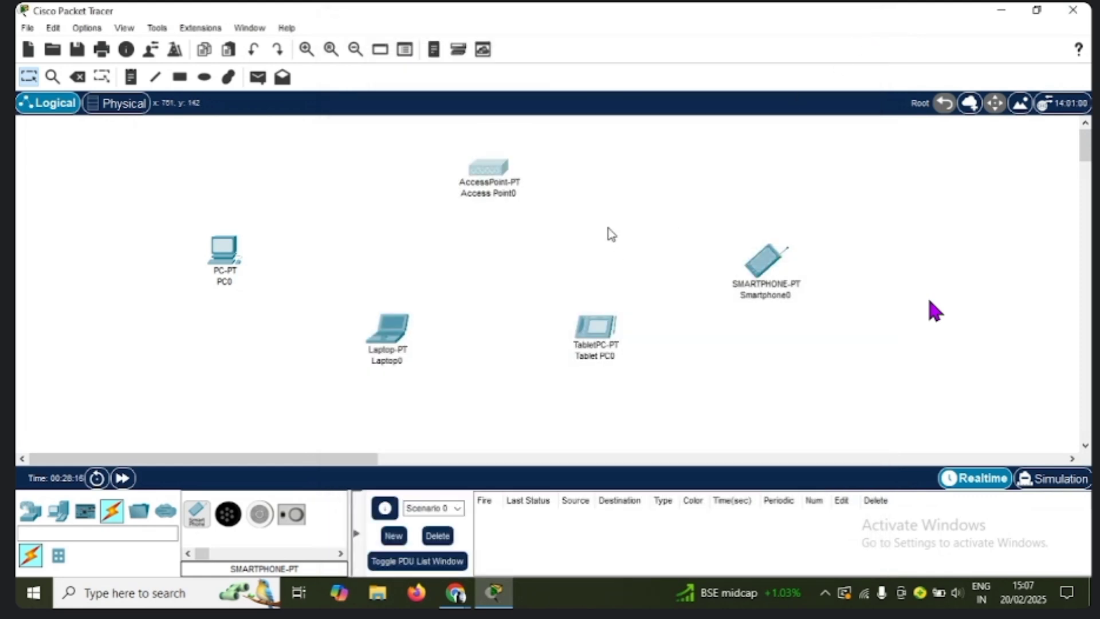
click(488, 172)
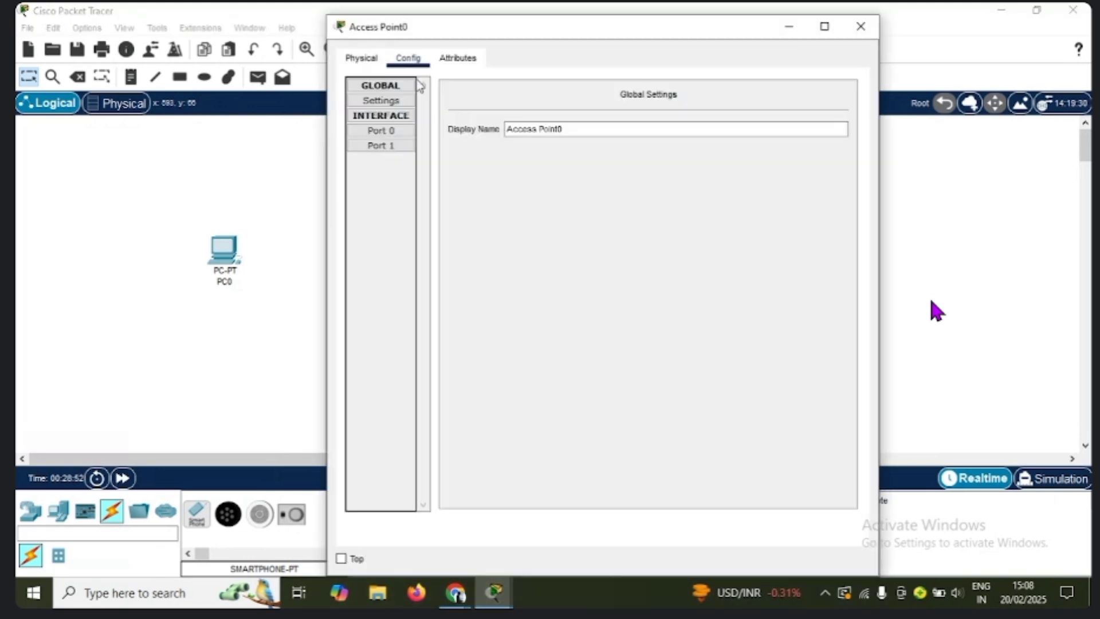
click(381, 146)
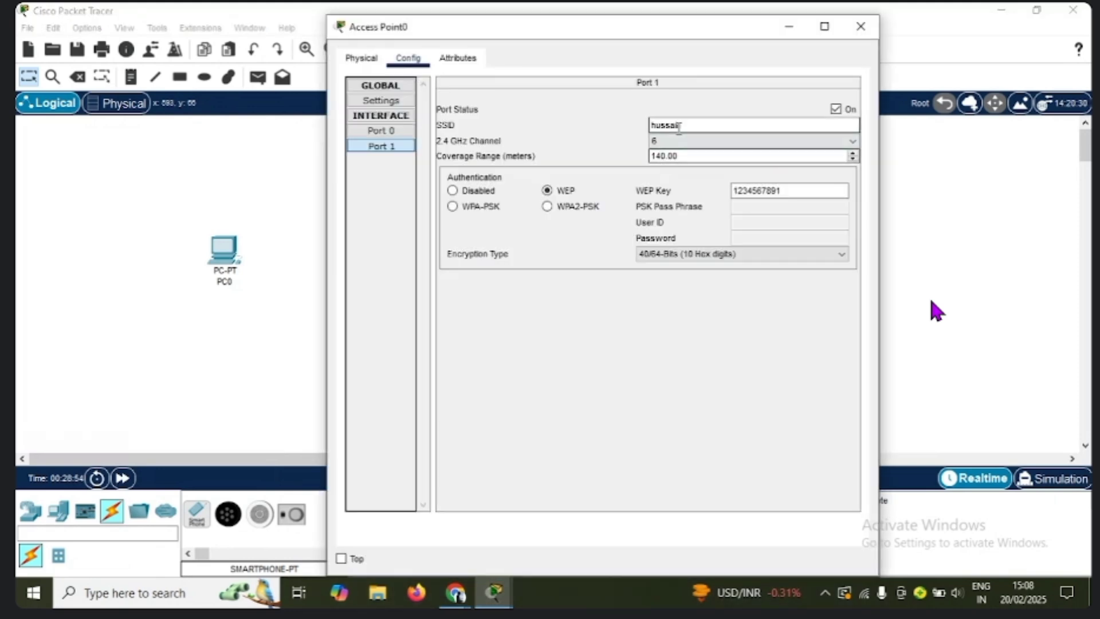
click(700, 125)
double_click(665, 125)
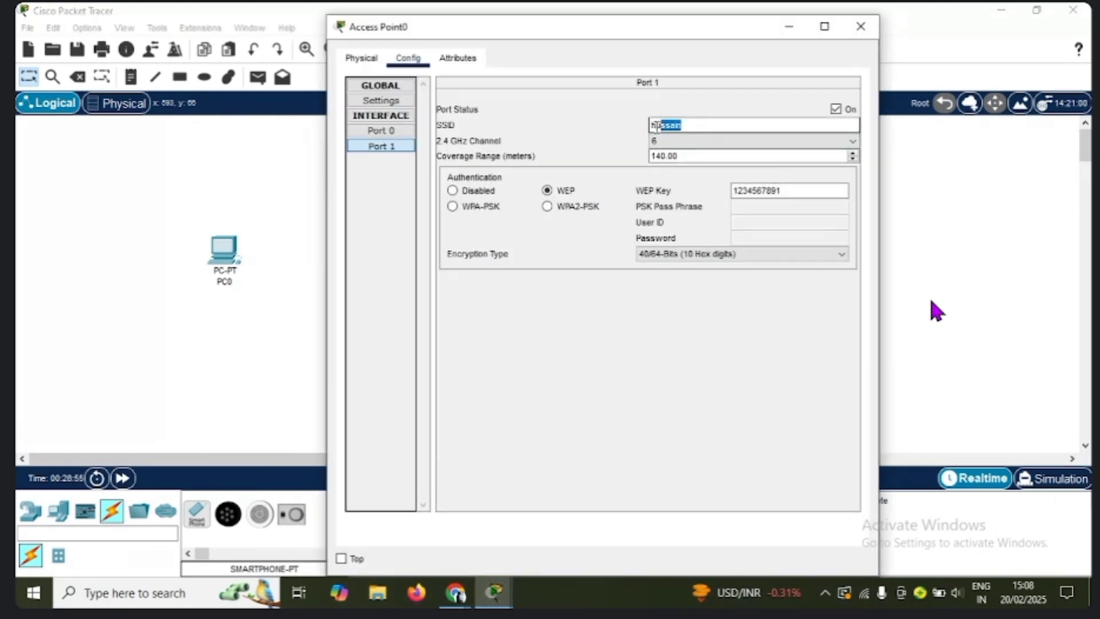
click(806, 189)
double_click(762, 189)
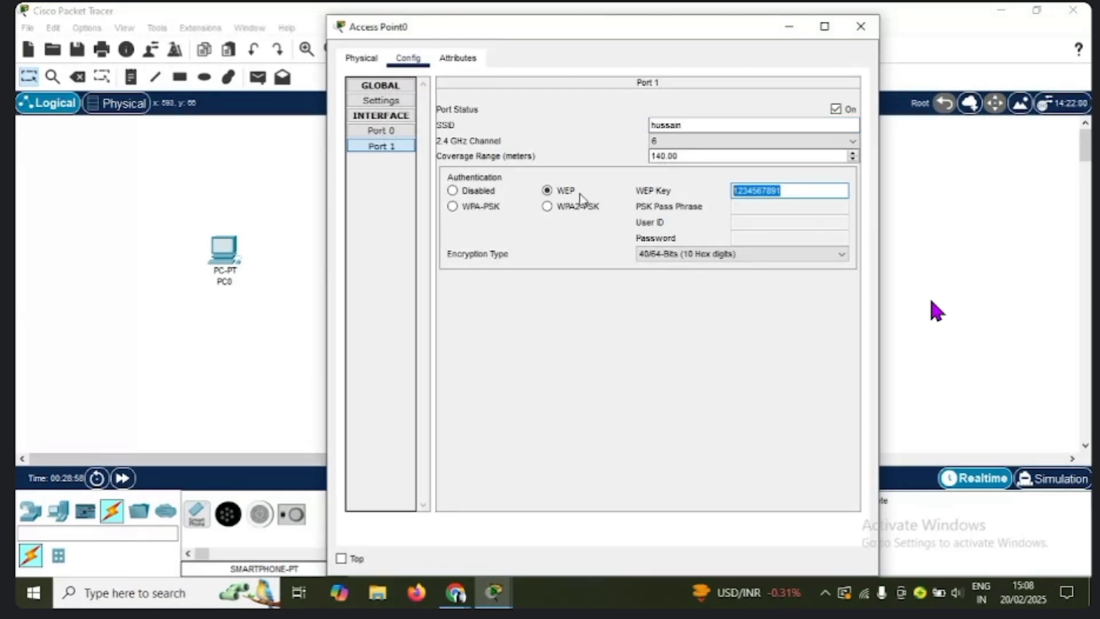
click(861, 29)
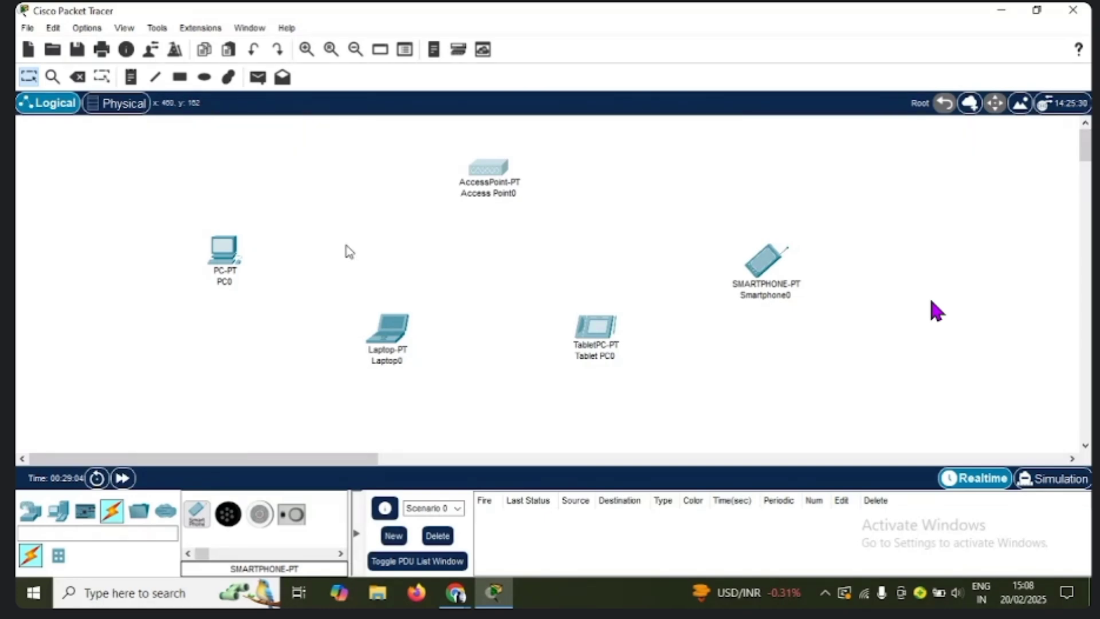
Swap PC0's wired Ethernet card for a WMP300N wireless module in the Physical view.
click(222, 249)
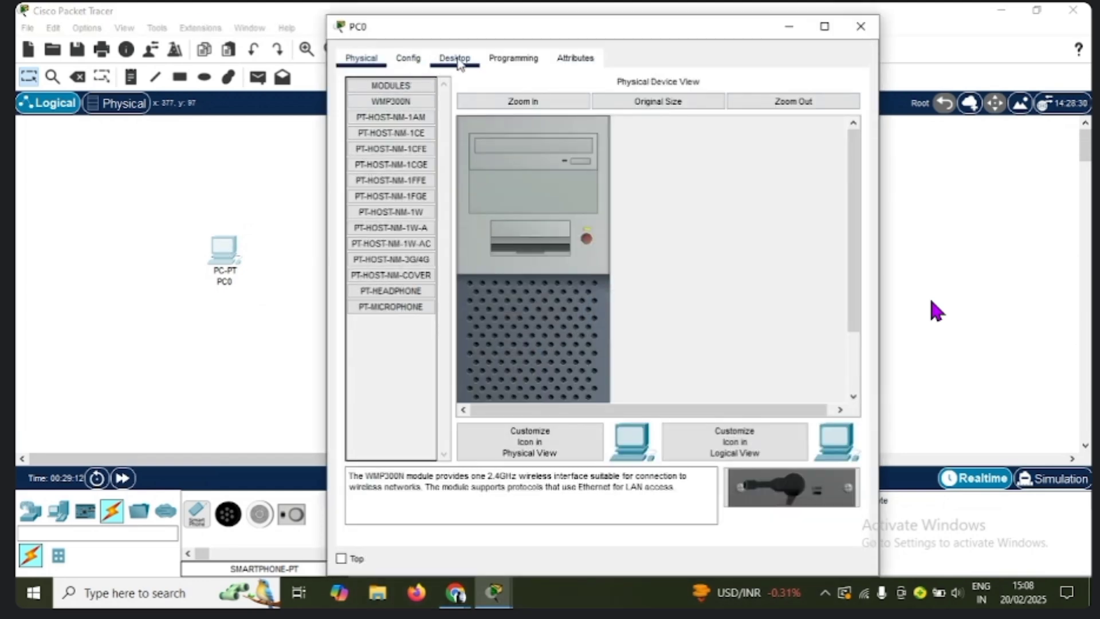
click(456, 58)
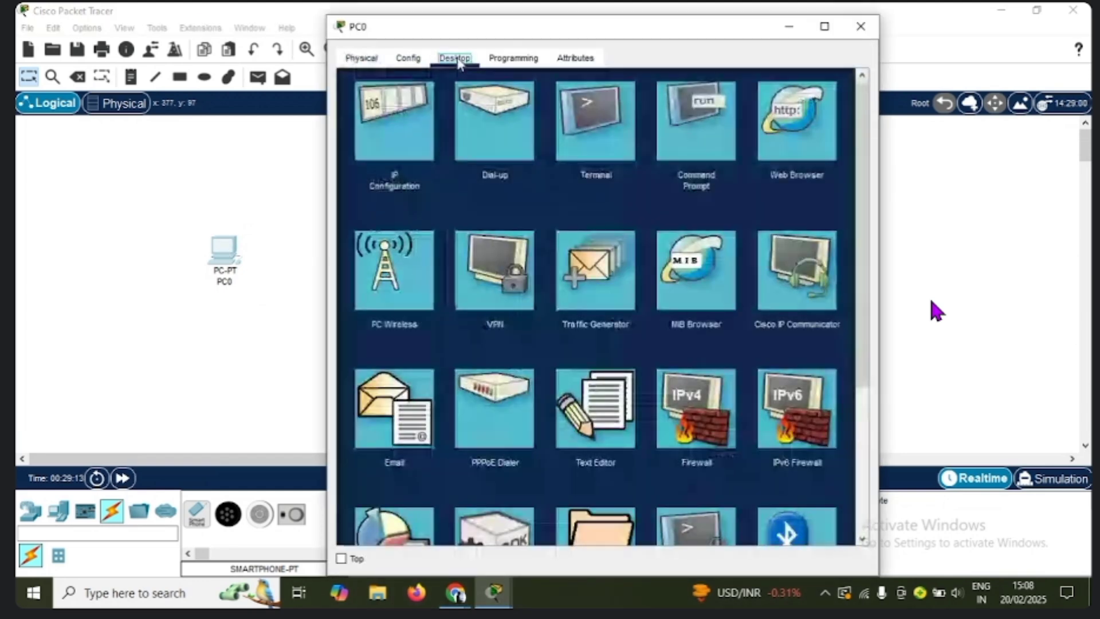
click(361, 58)
drag(853, 215, 860, 268)
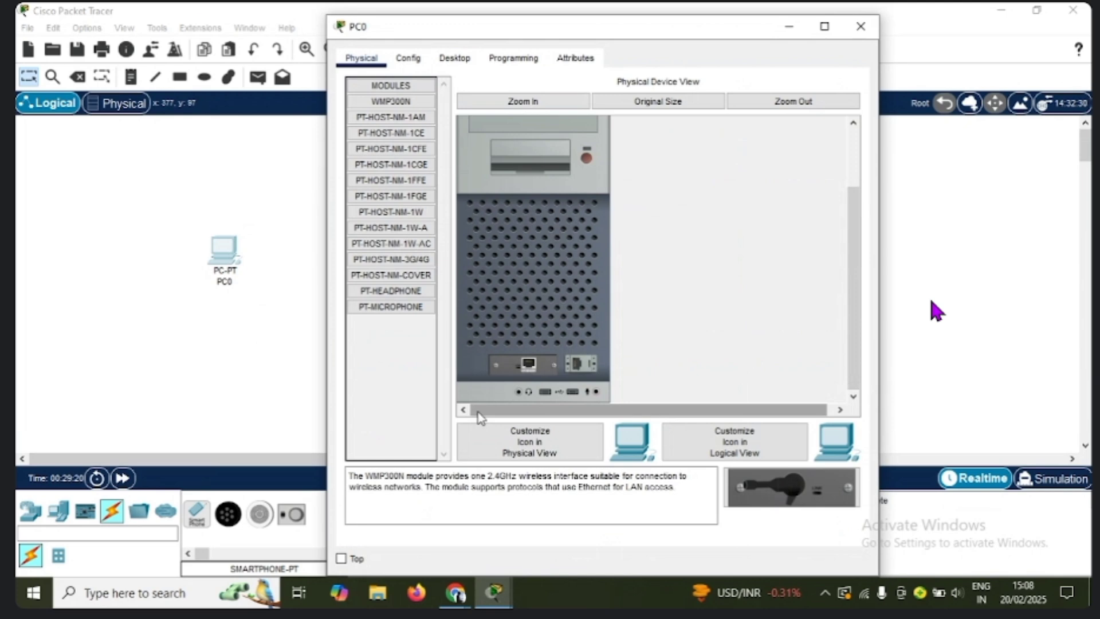
drag(535, 361, 378, 391)
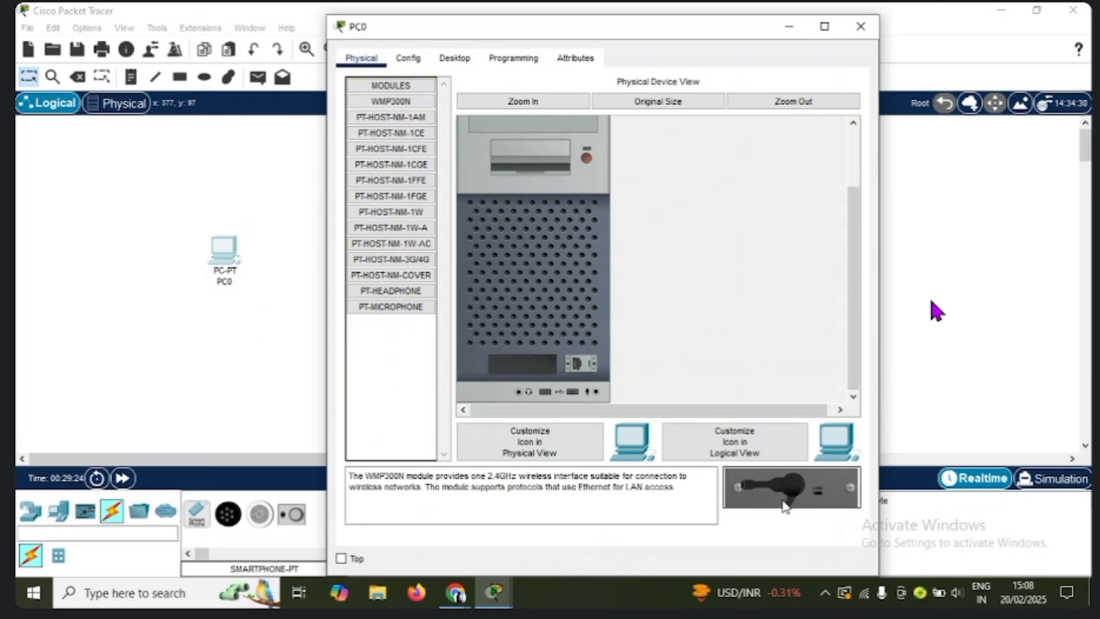
drag(783, 490, 529, 366)
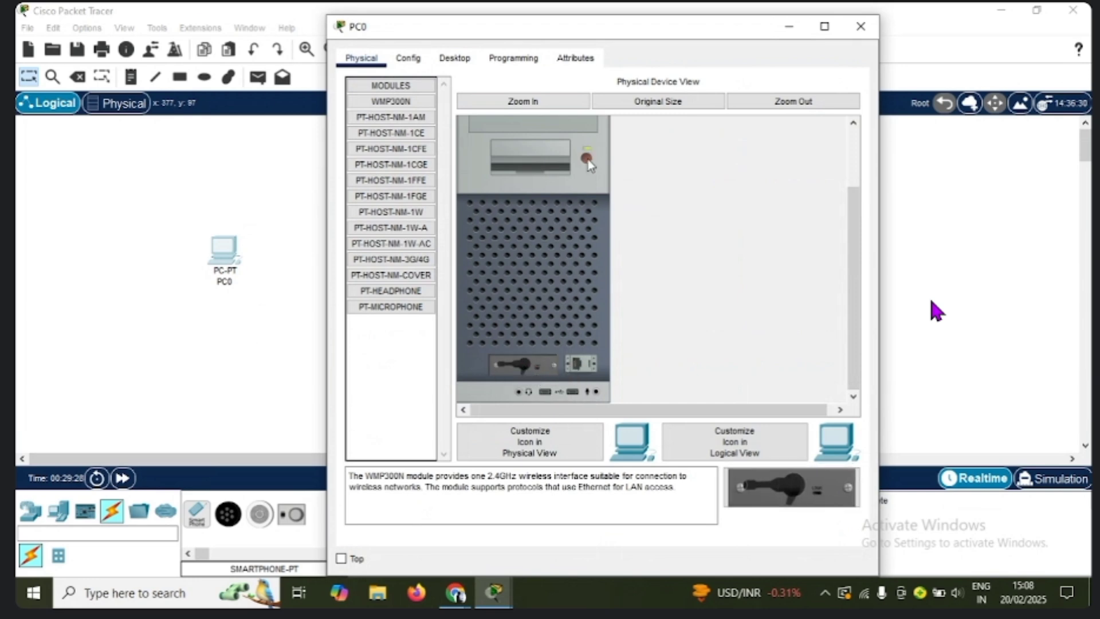
Close PC0 and replace Laptop0's network card with the WPC300N wireless module.
click(859, 27)
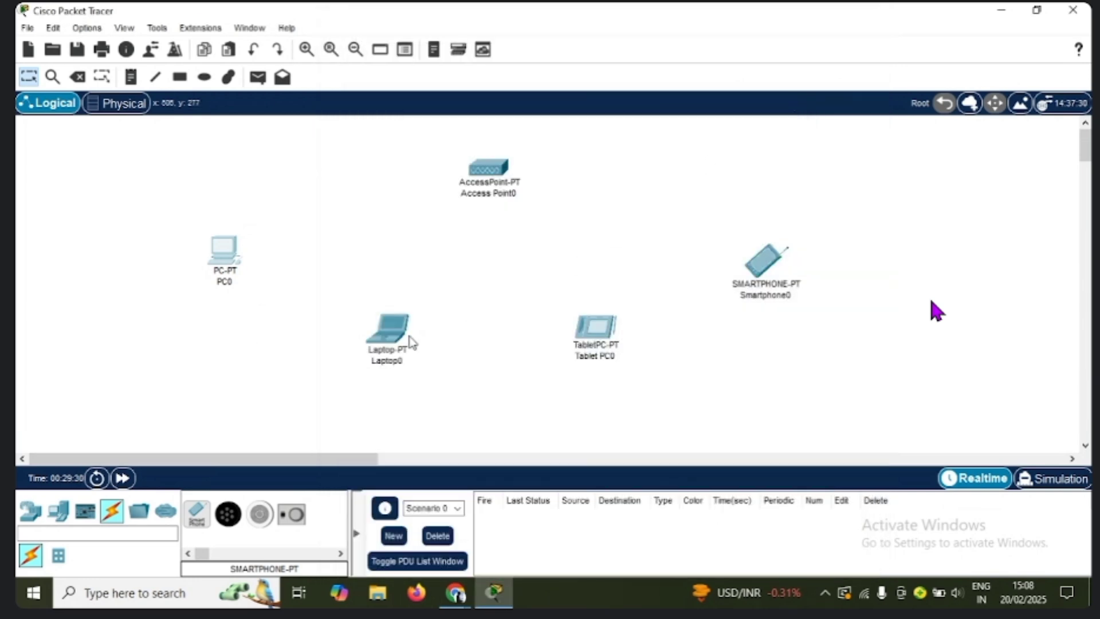
click(391, 337)
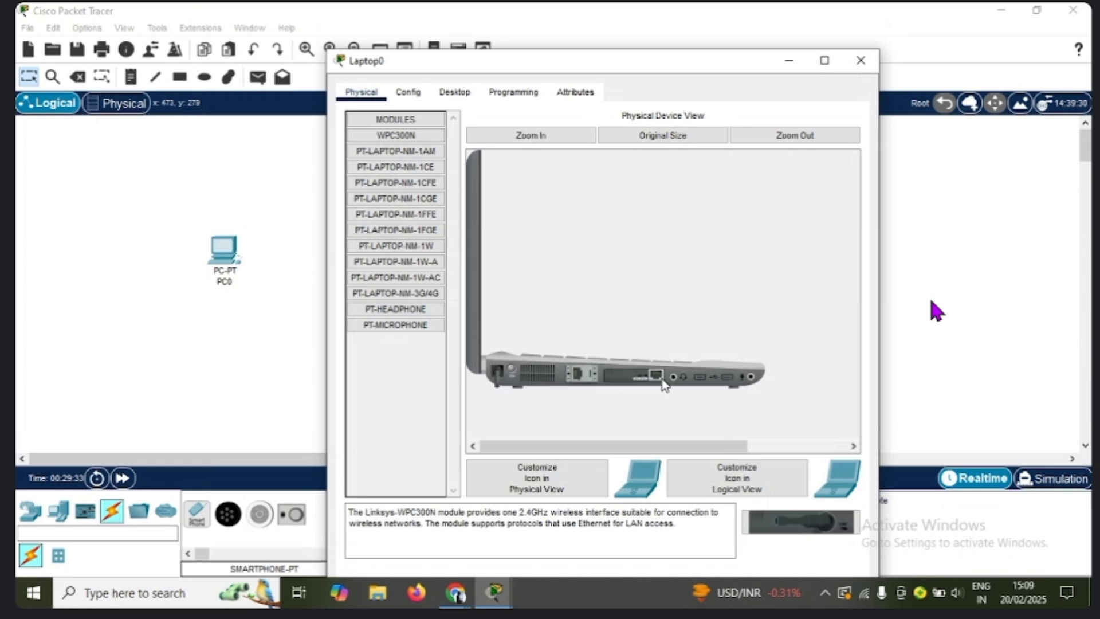
drag(650, 381, 395, 404)
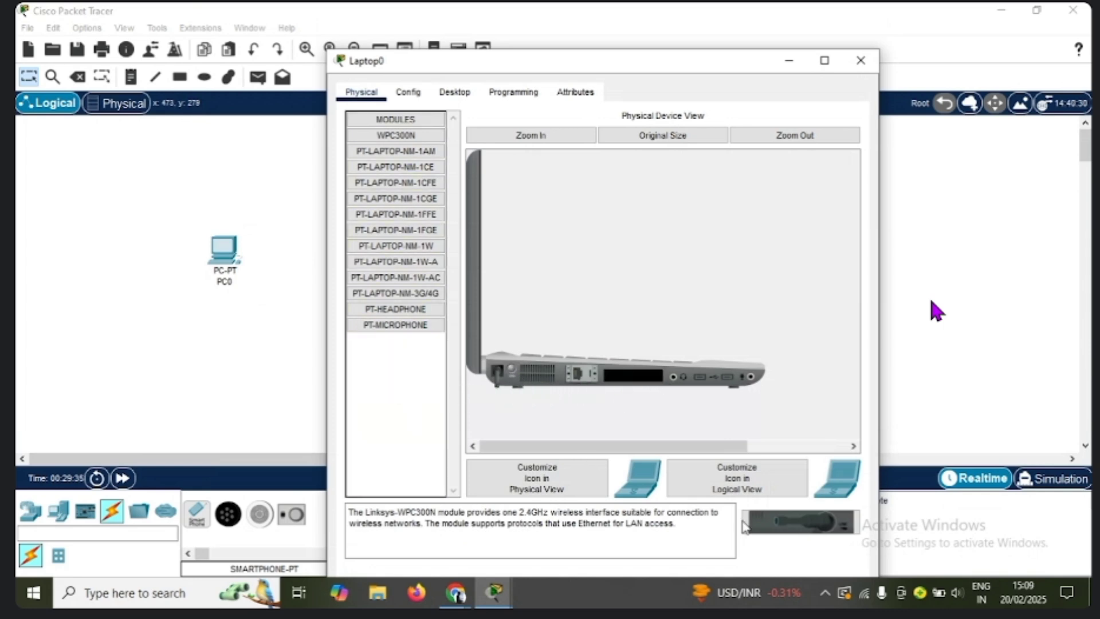
drag(770, 532, 636, 381)
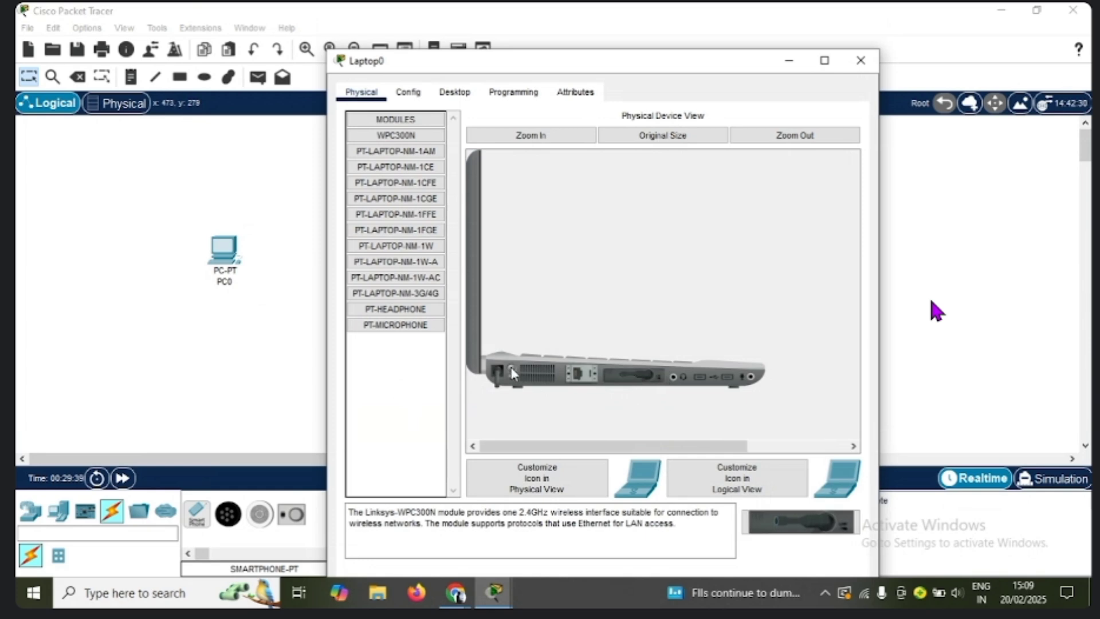
Open PC0's PC Wireless utility and select the hussain network from the available list.
click(861, 61)
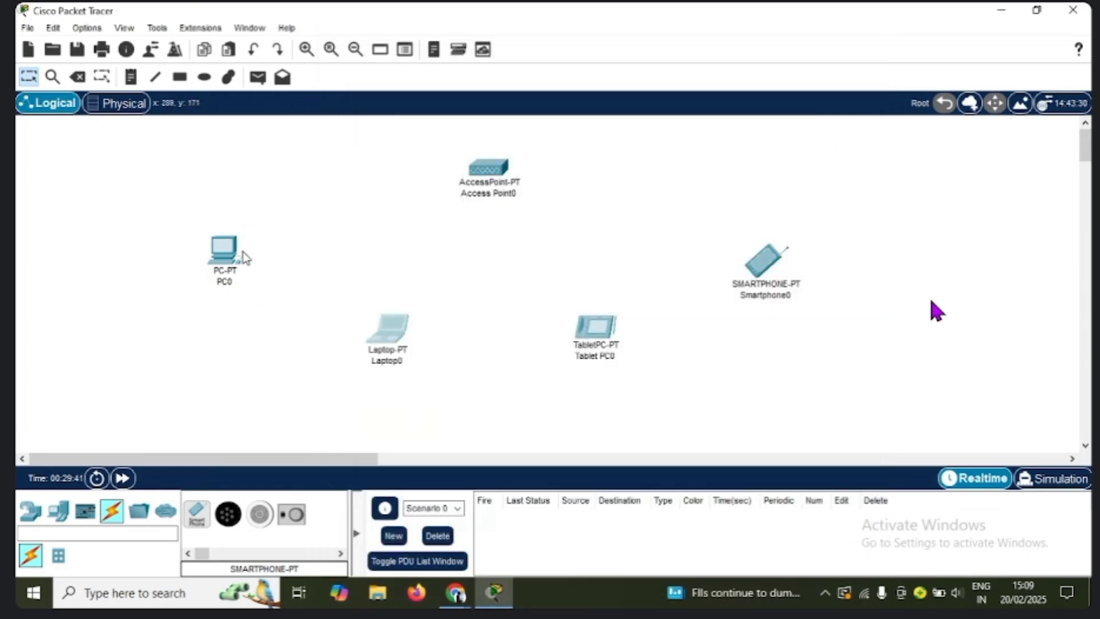
click(226, 252)
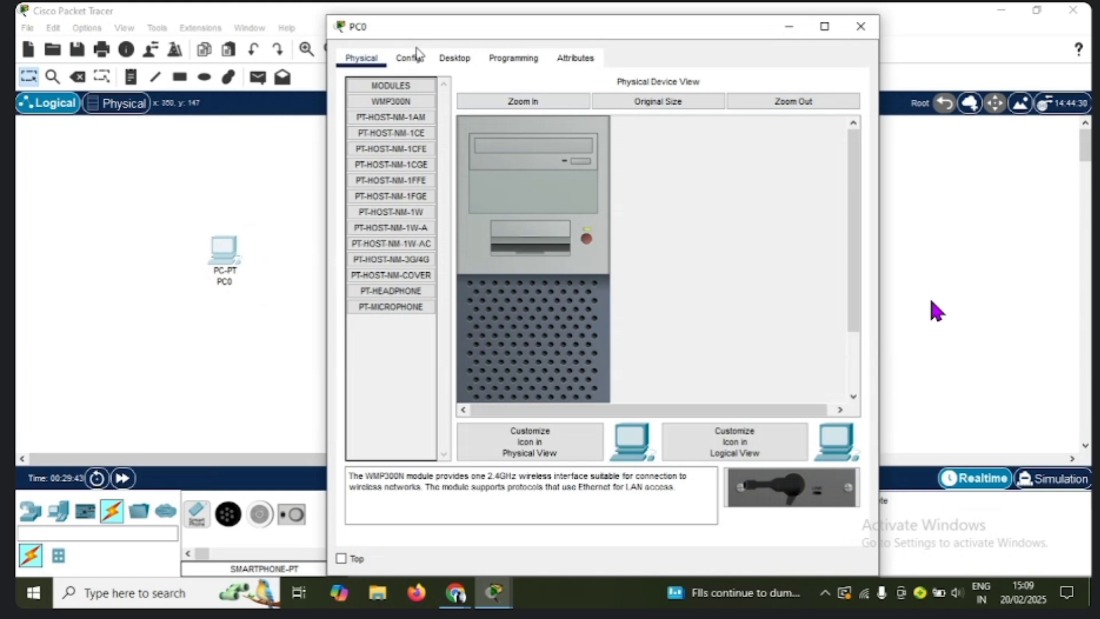
click(410, 58)
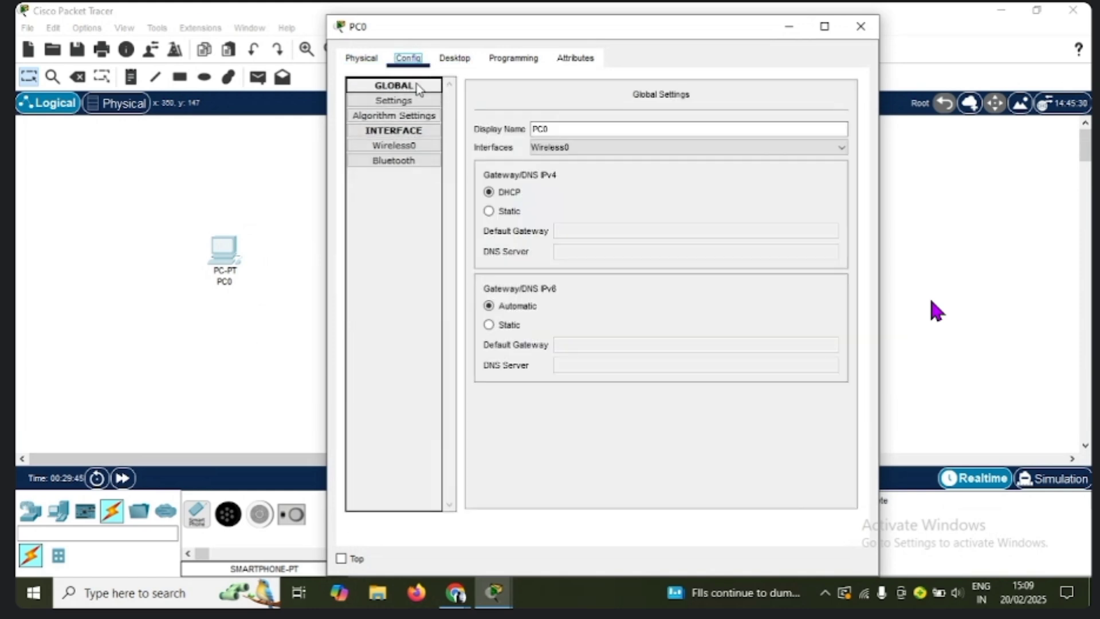
click(457, 58)
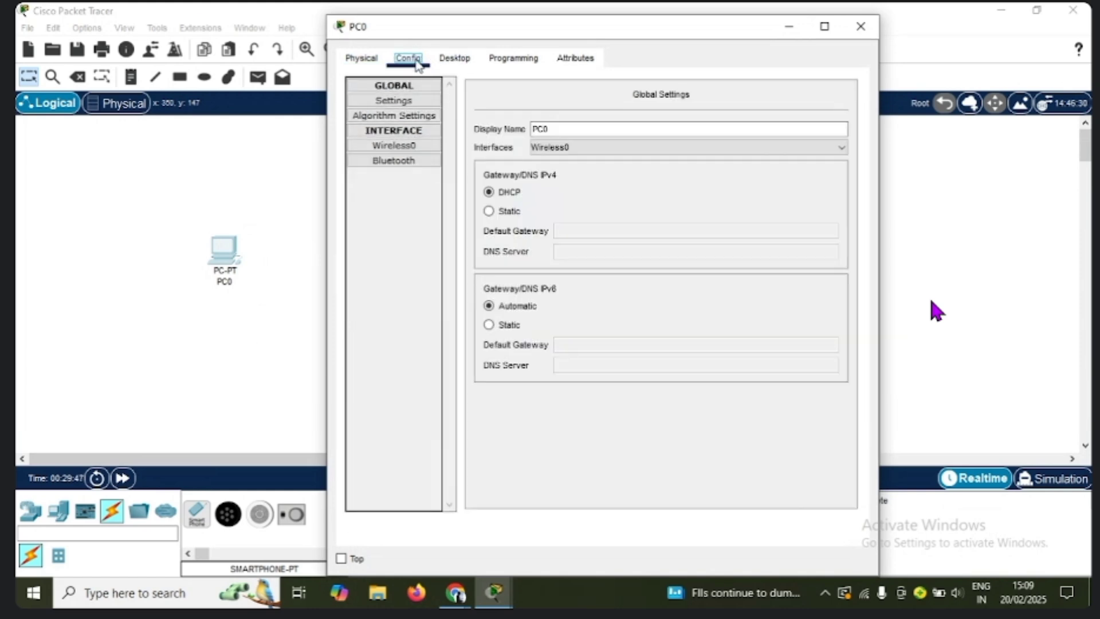
click(454, 58)
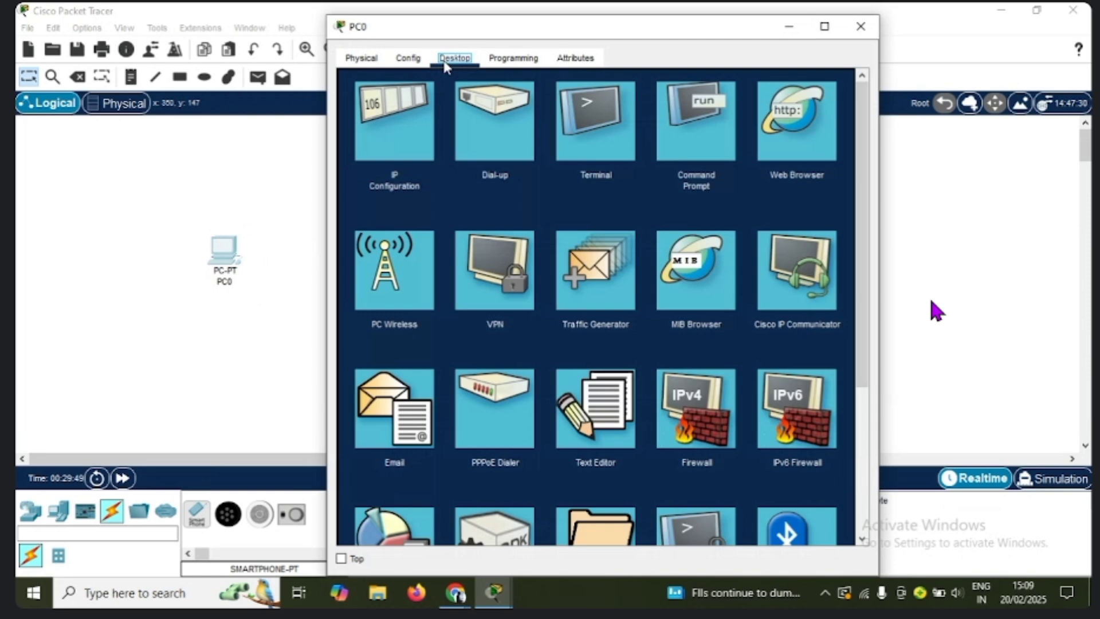
click(404, 291)
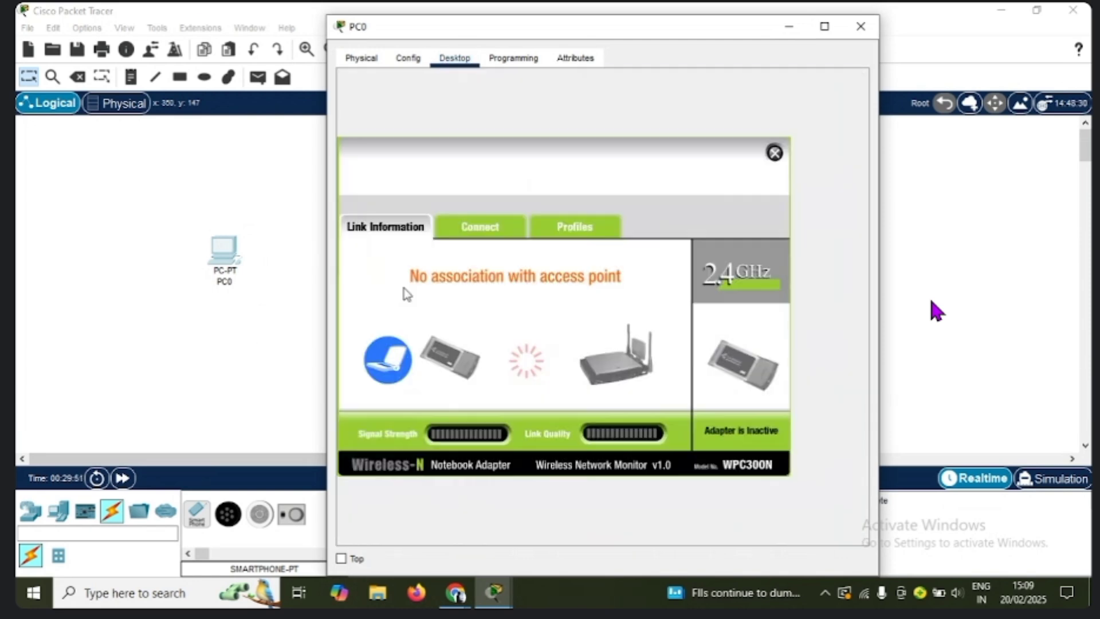
click(494, 232)
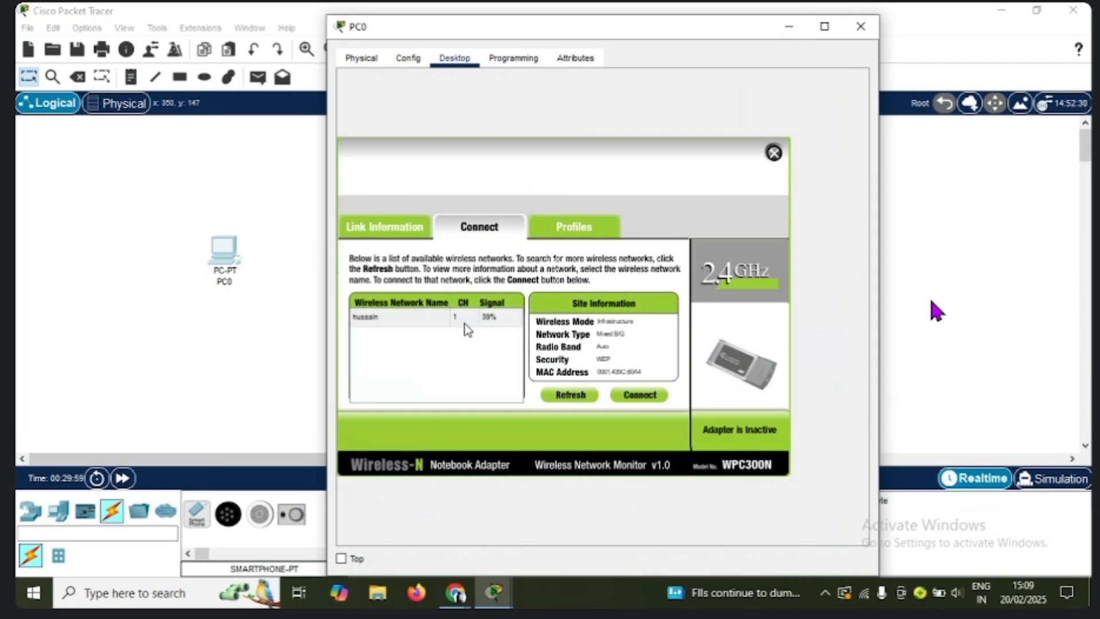
click(421, 320)
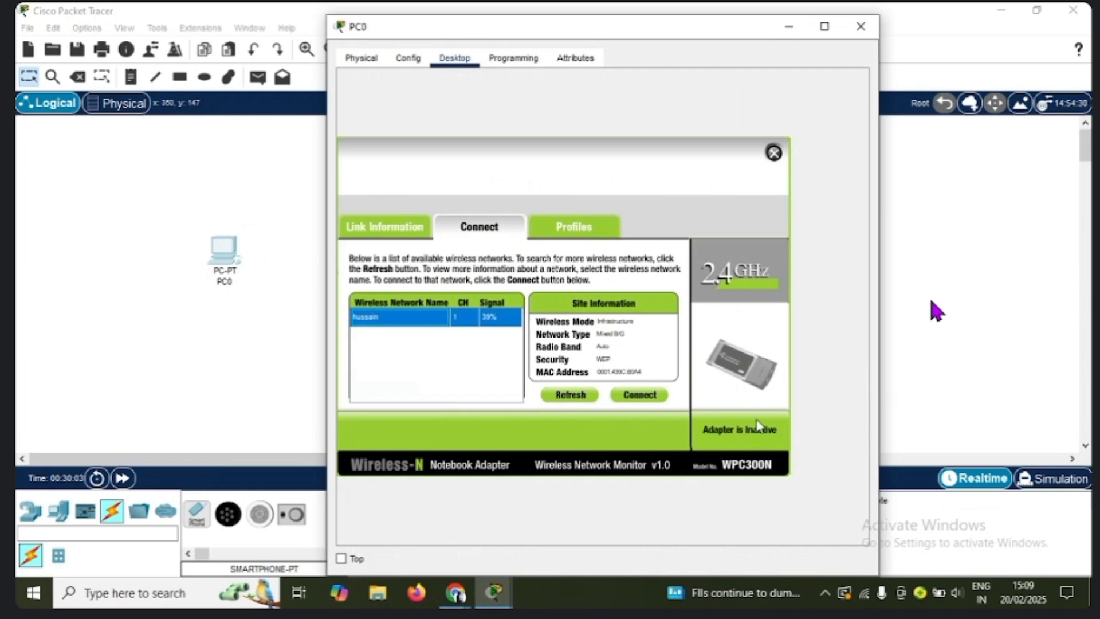
Connect PC0 to the hussain network with its WEP key, then close PC0's window.
click(637, 395)
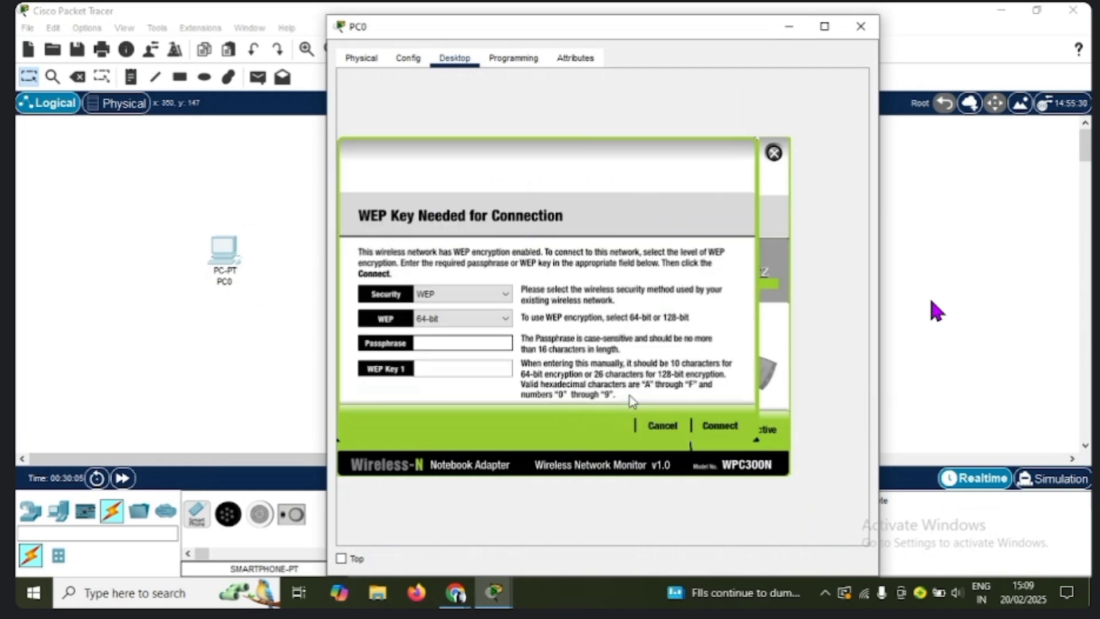
click(447, 369)
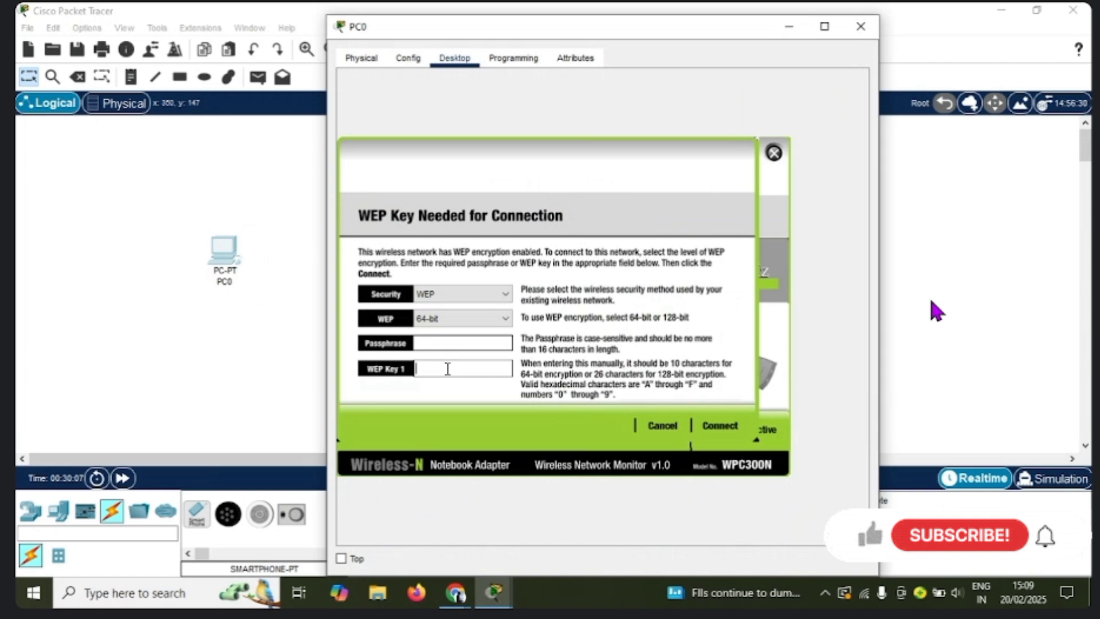
text(1234567891)
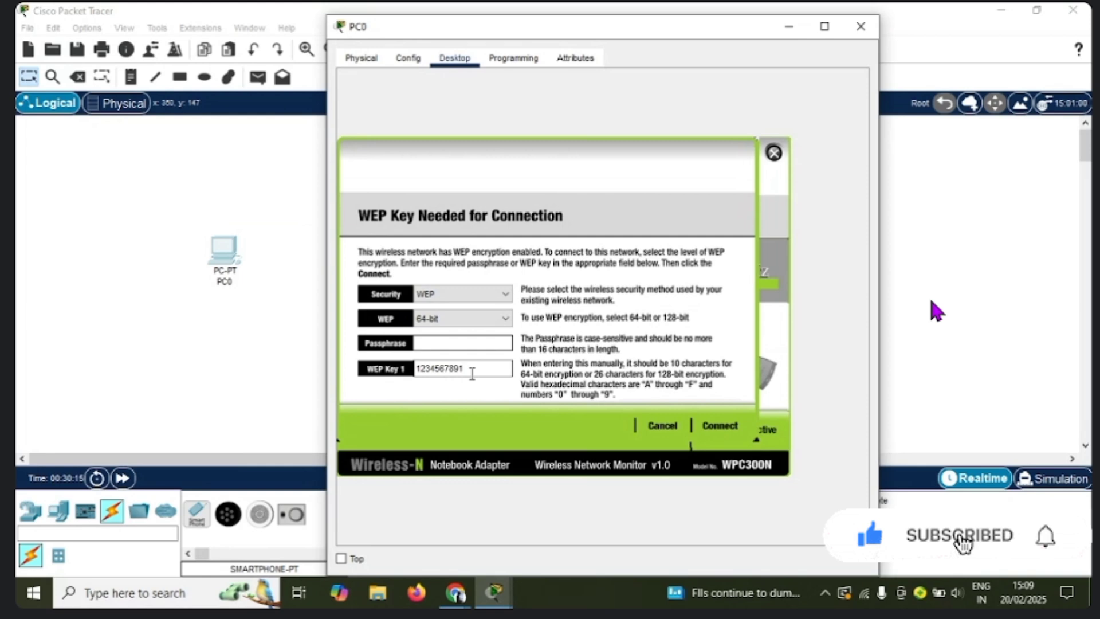
click(718, 425)
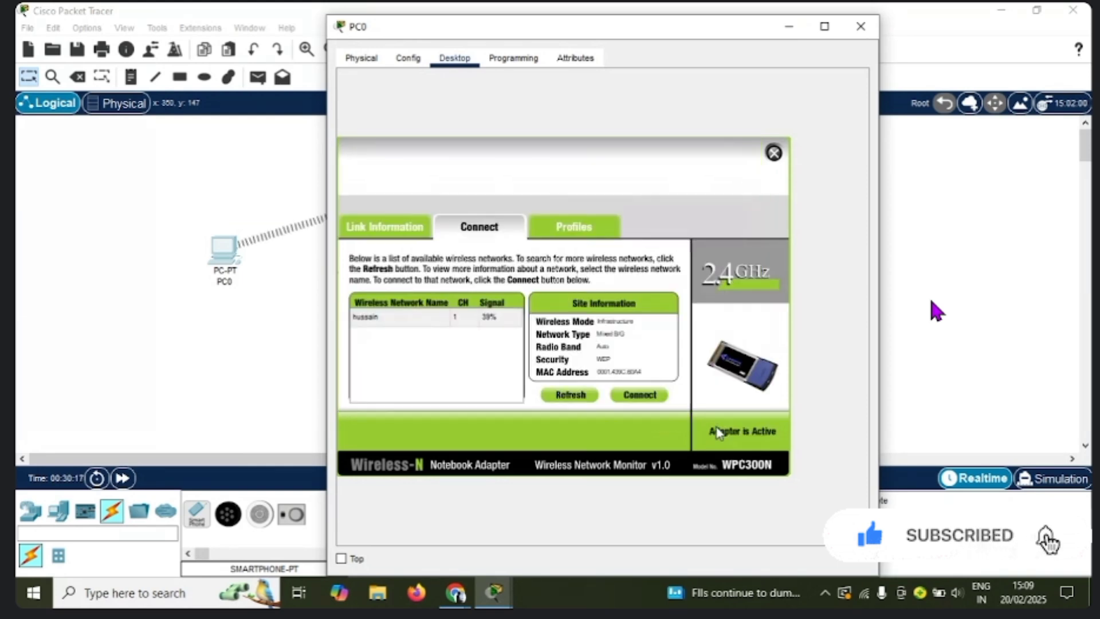
click(861, 25)
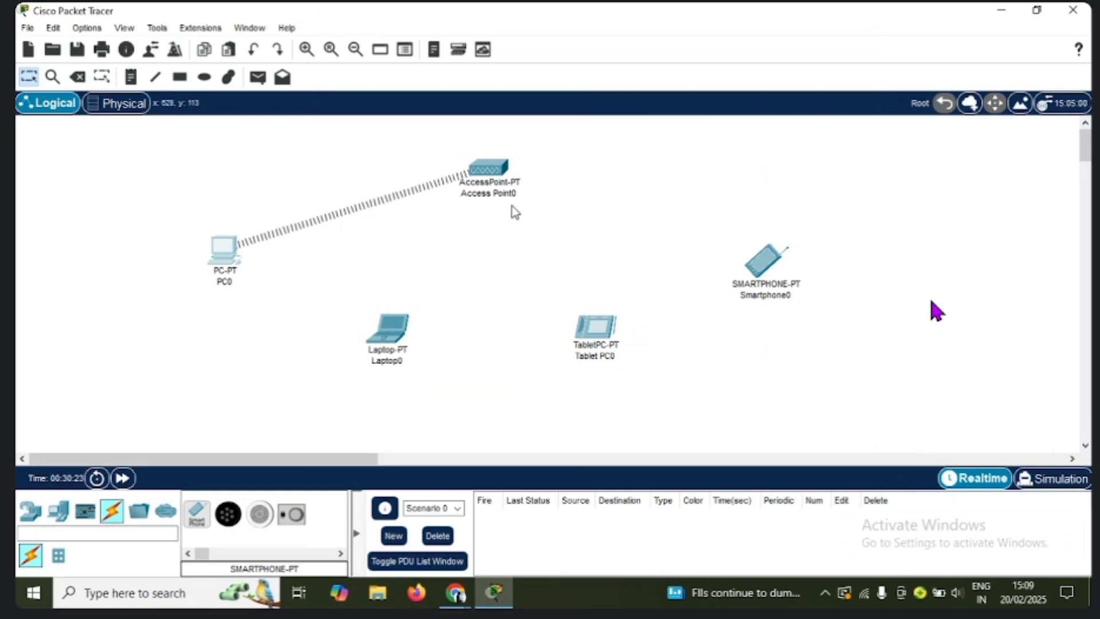
click(388, 335)
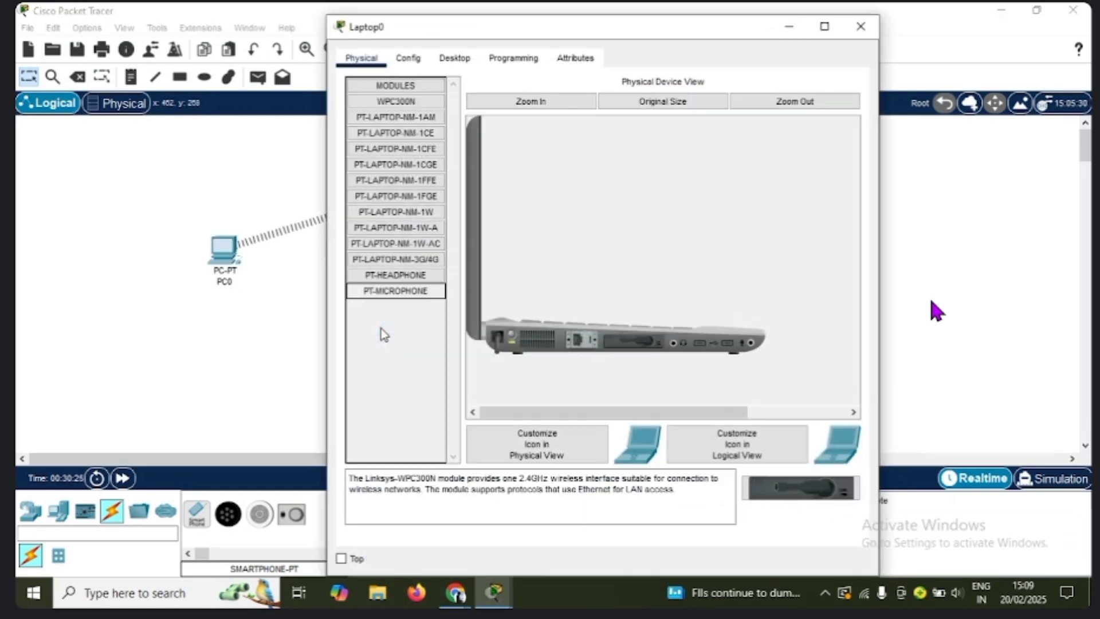
click(410, 58)
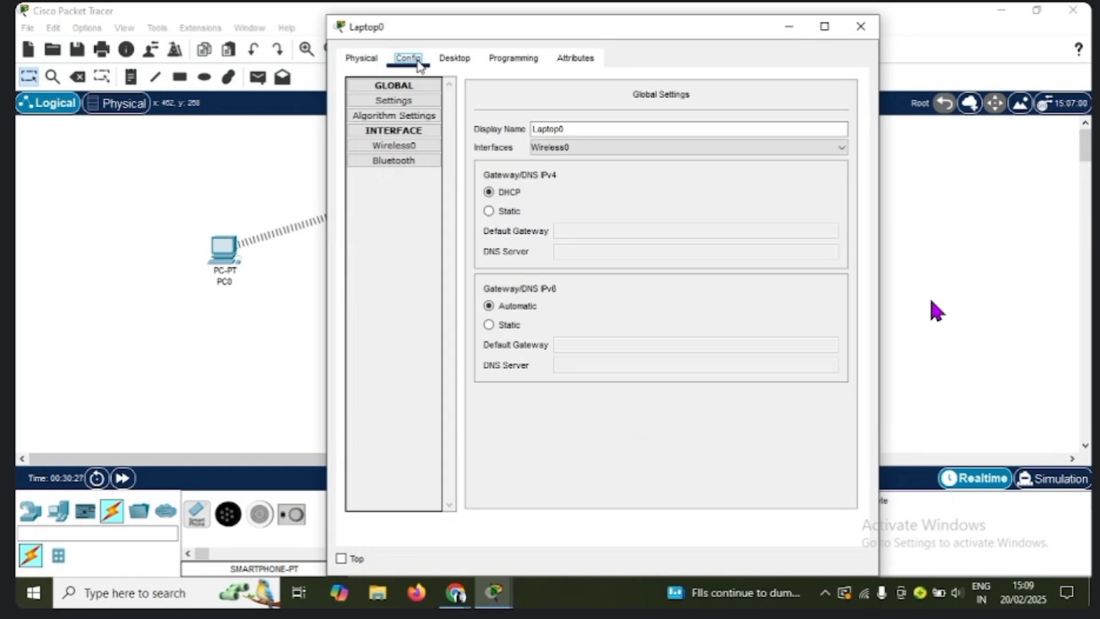
click(393, 145)
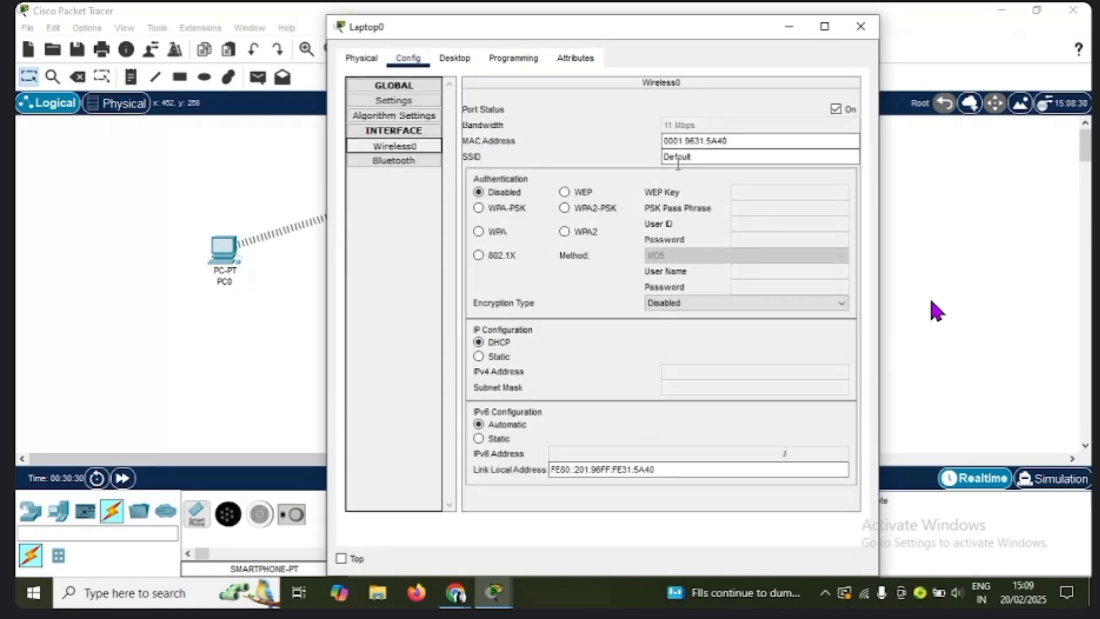
click(691, 157)
drag(692, 157, 630, 160)
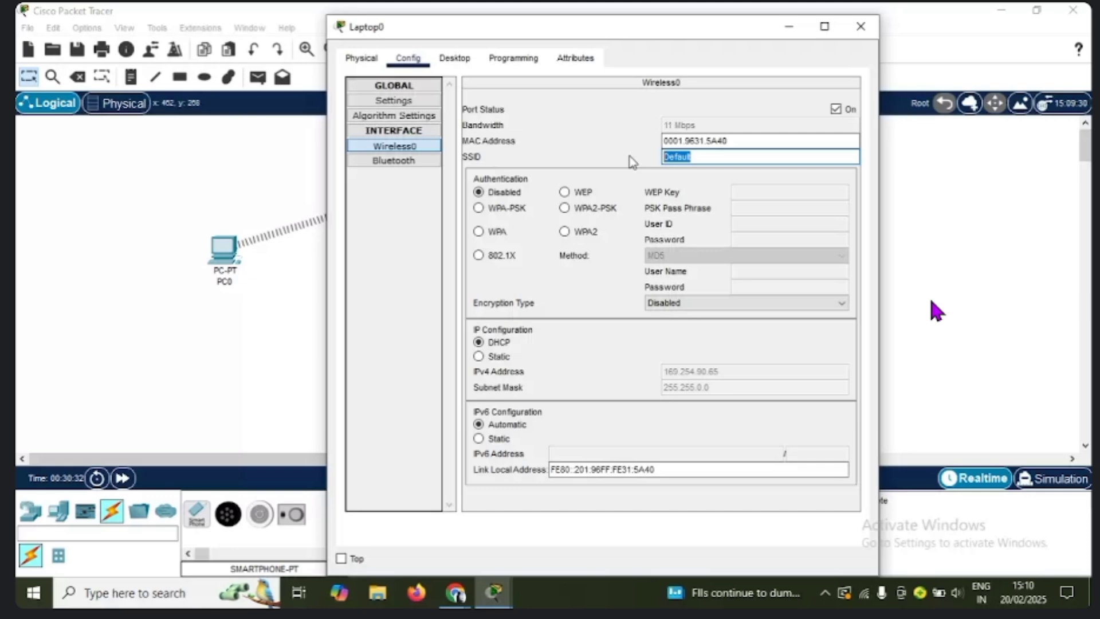
text(huss)
text(ain)
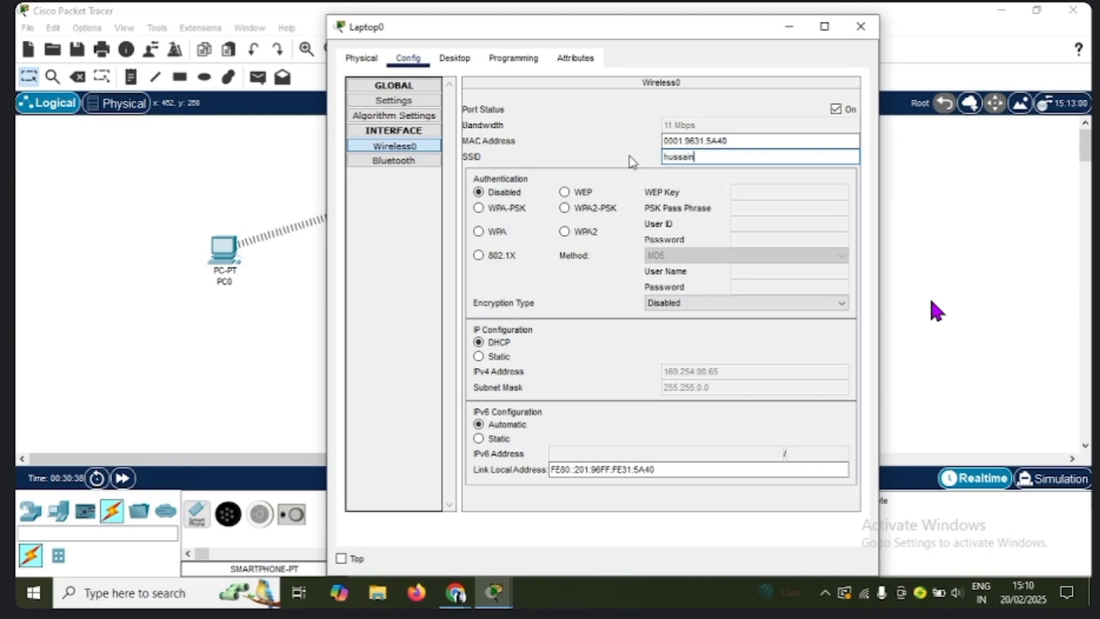
click(565, 193)
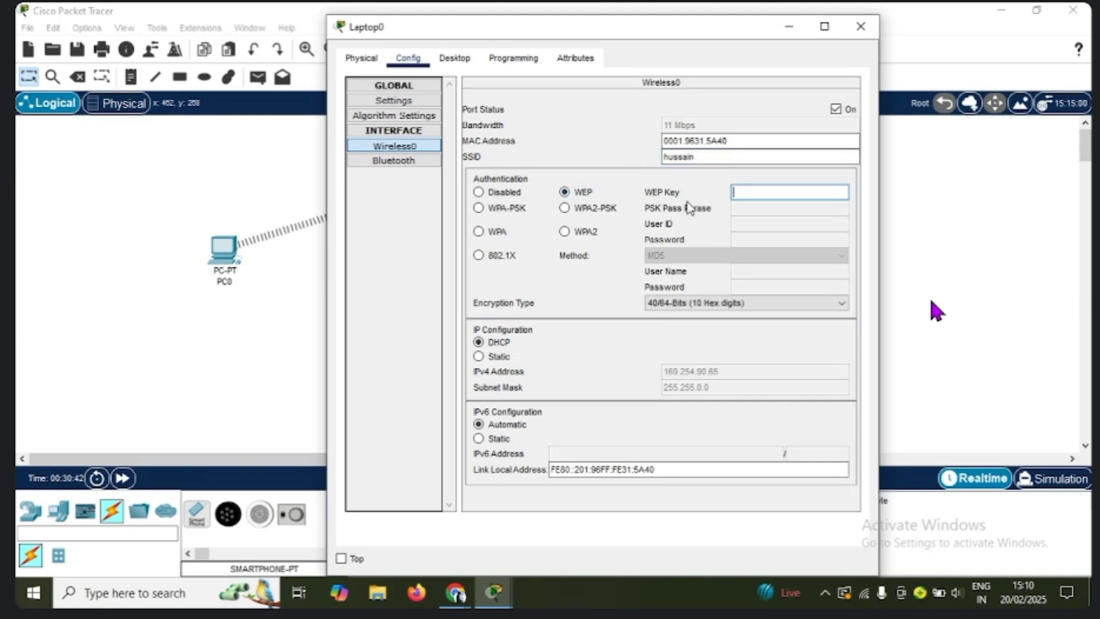
text(1234567891)
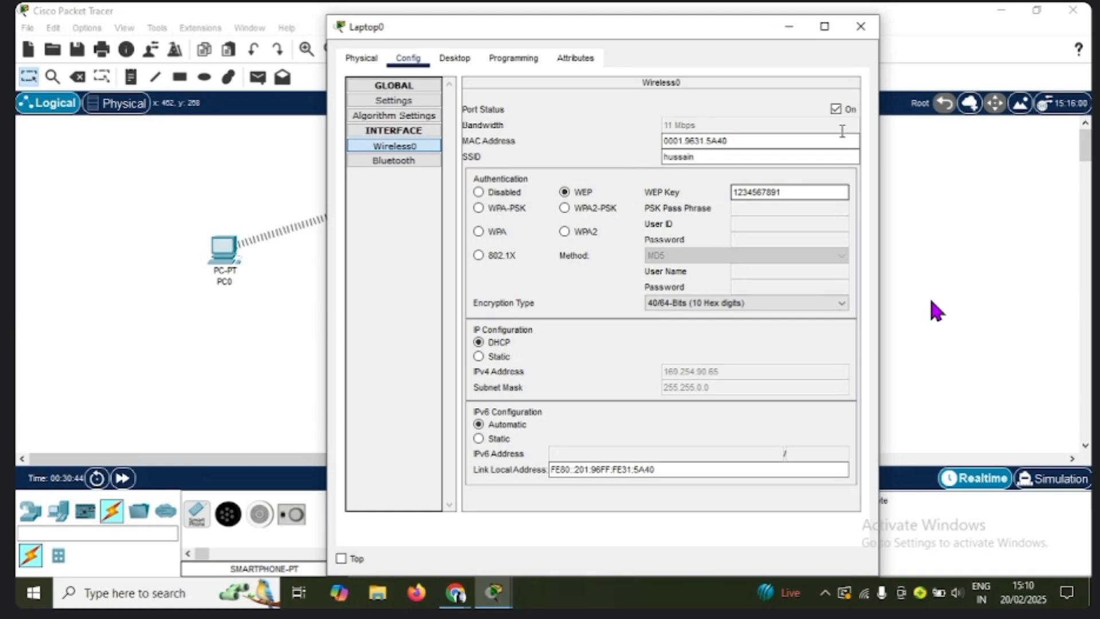
click(861, 26)
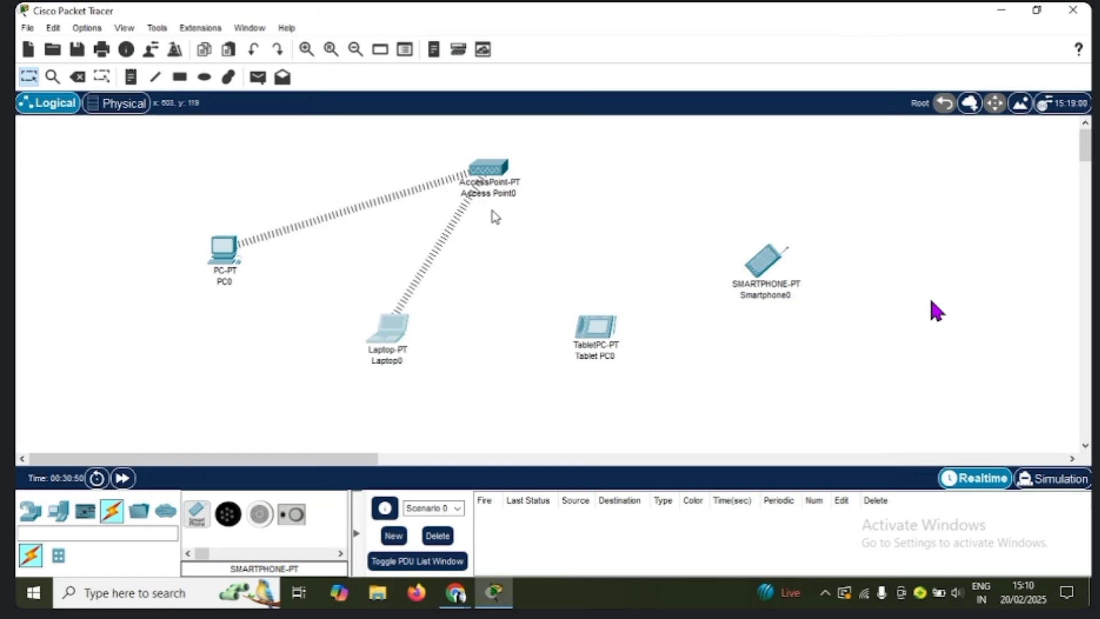
Open Tablet PC0's Wireless0 interface settings under Config.
click(599, 338)
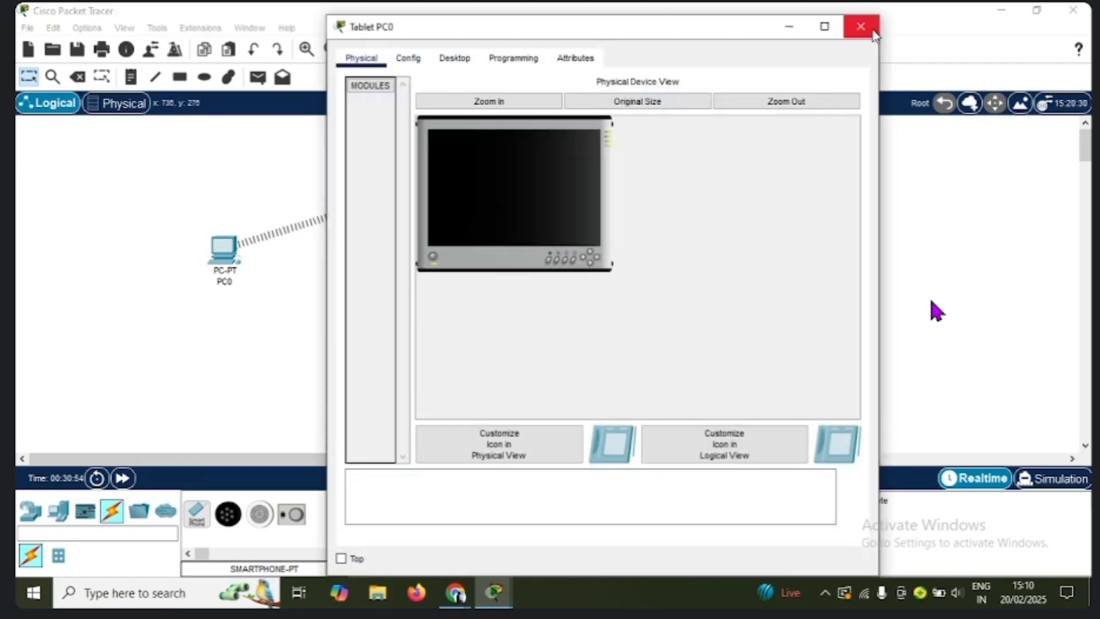
click(862, 27)
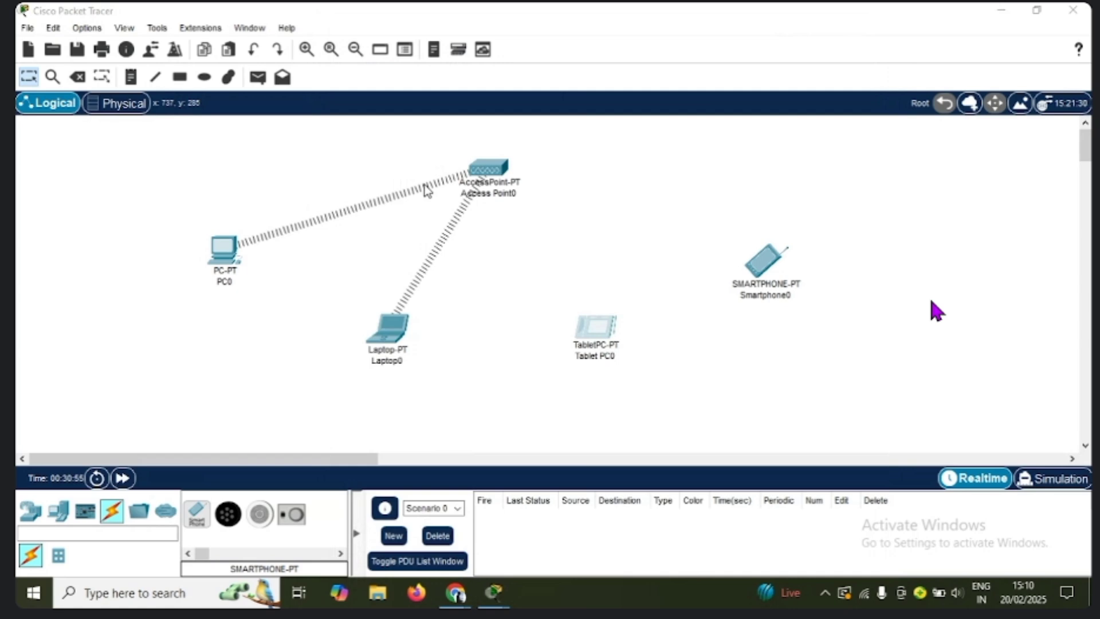
click(598, 345)
click(464, 57)
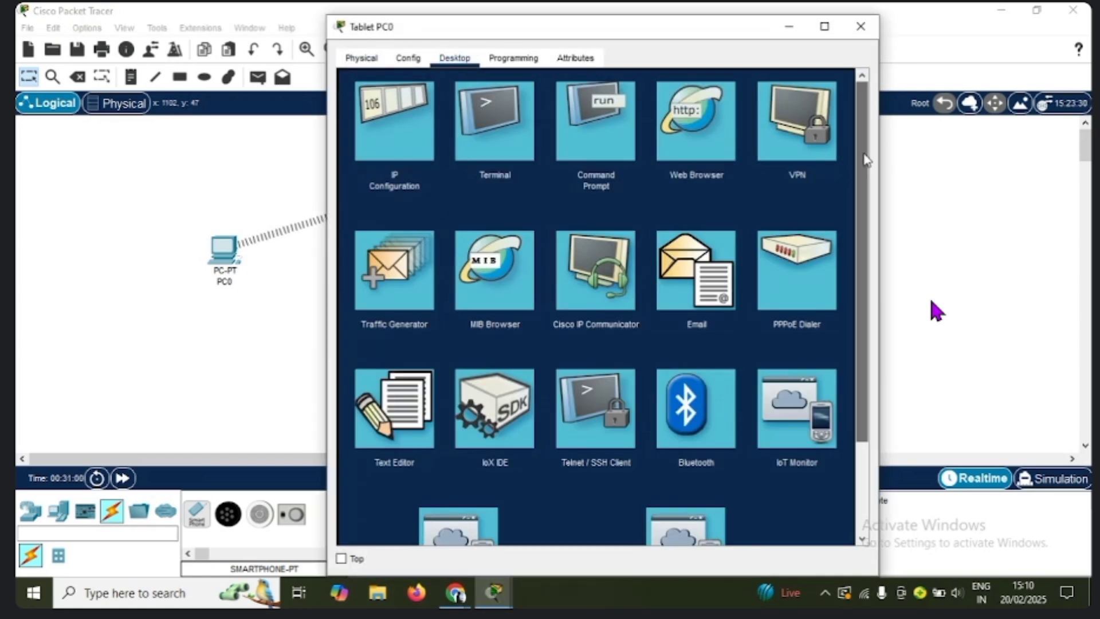
mouse_move(865, 172)
mouse_down()
mouse_move(865, 245)
mouse_move(864, 129)
mouse_up()
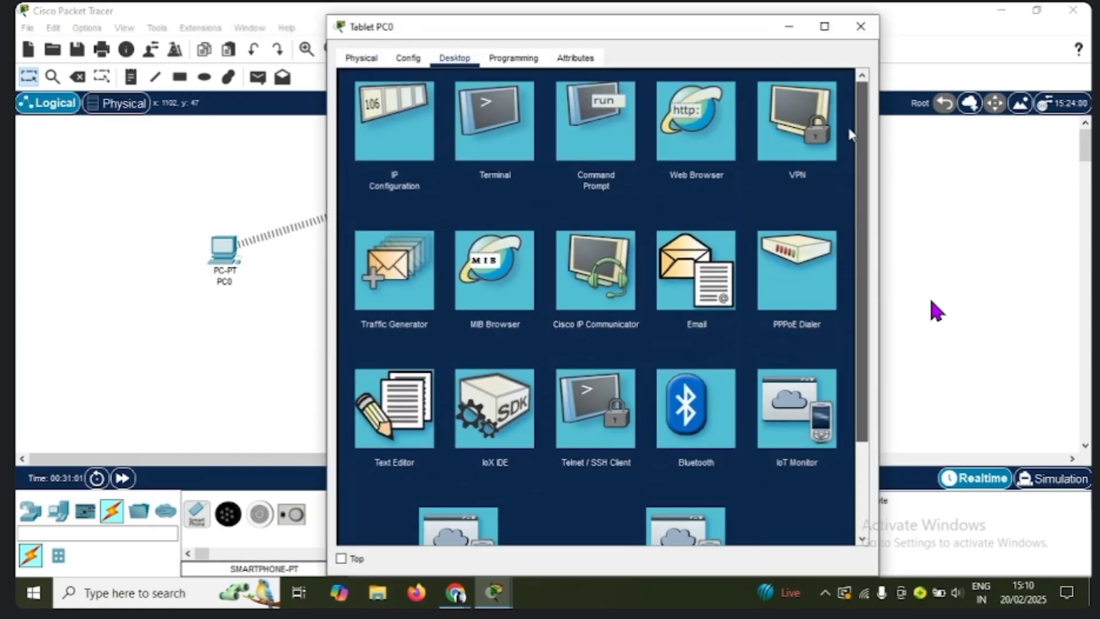
click(408, 57)
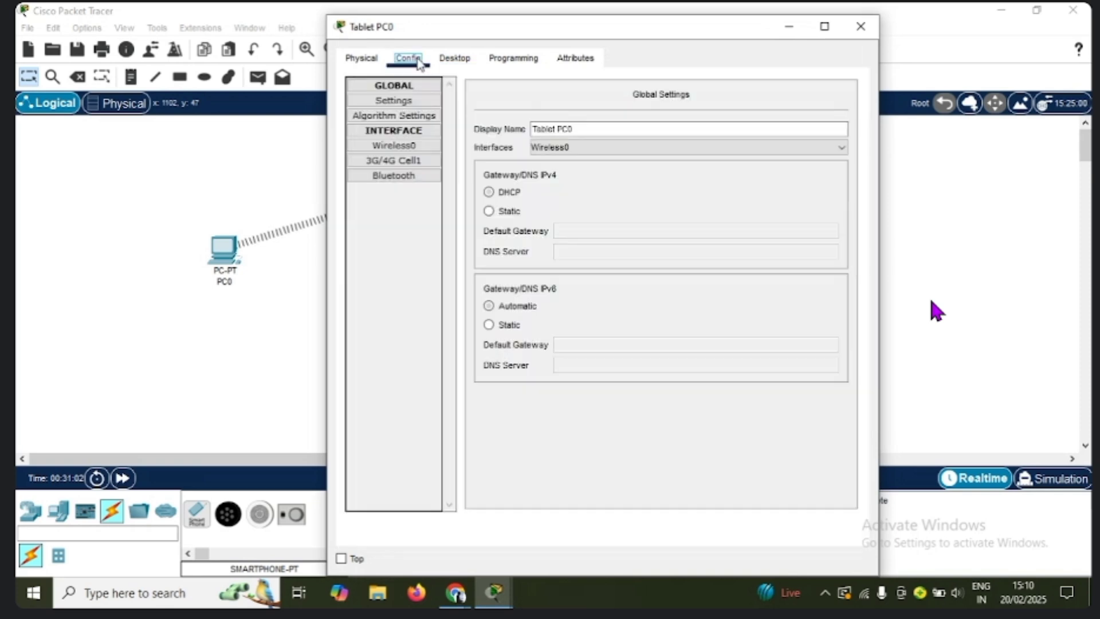
click(395, 146)
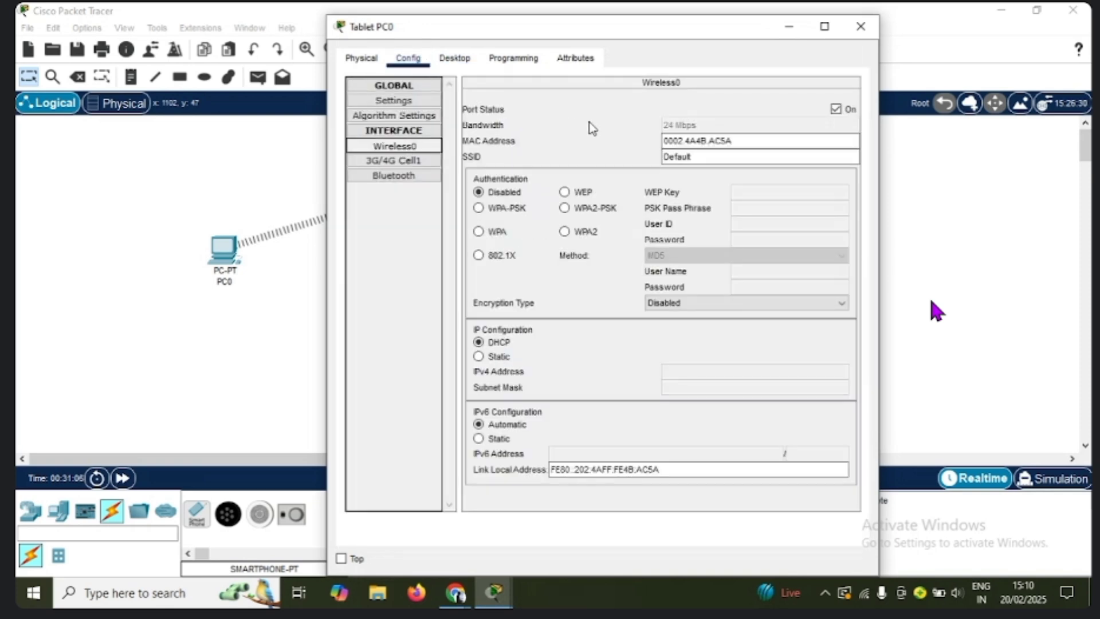
double_click(728, 156)
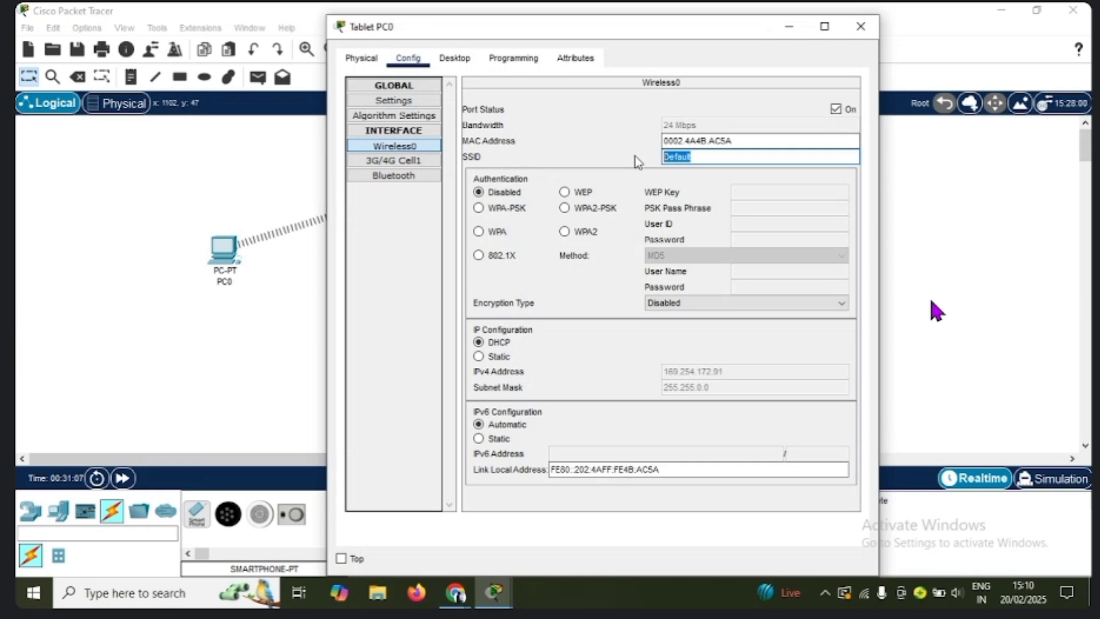
text(hussain)
click(565, 193)
click(789, 191)
text(1234567891)
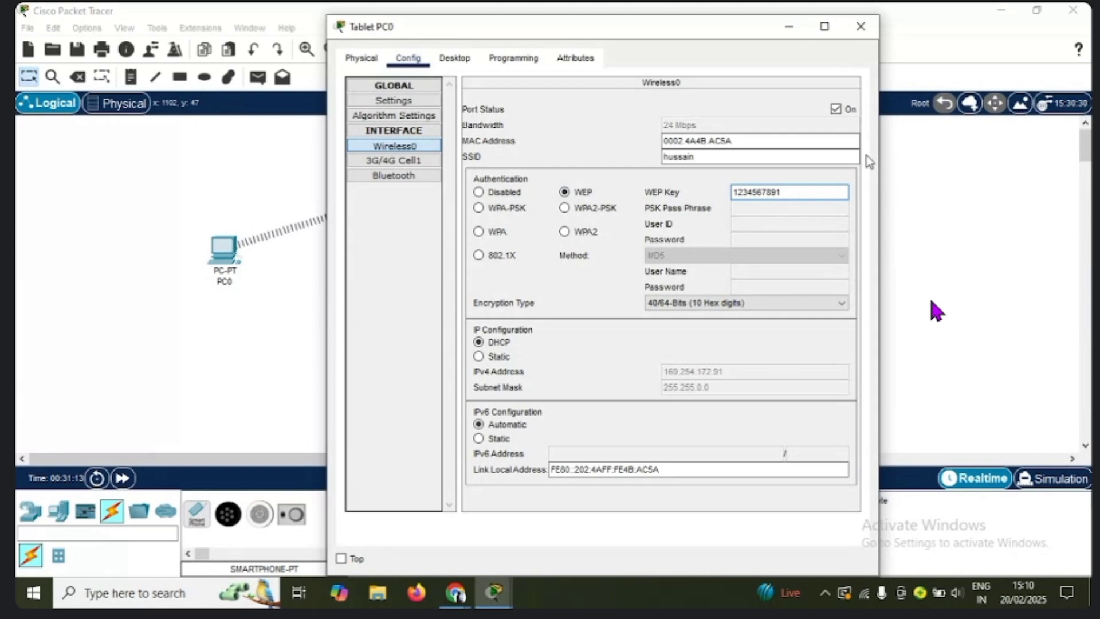
click(873, 27)
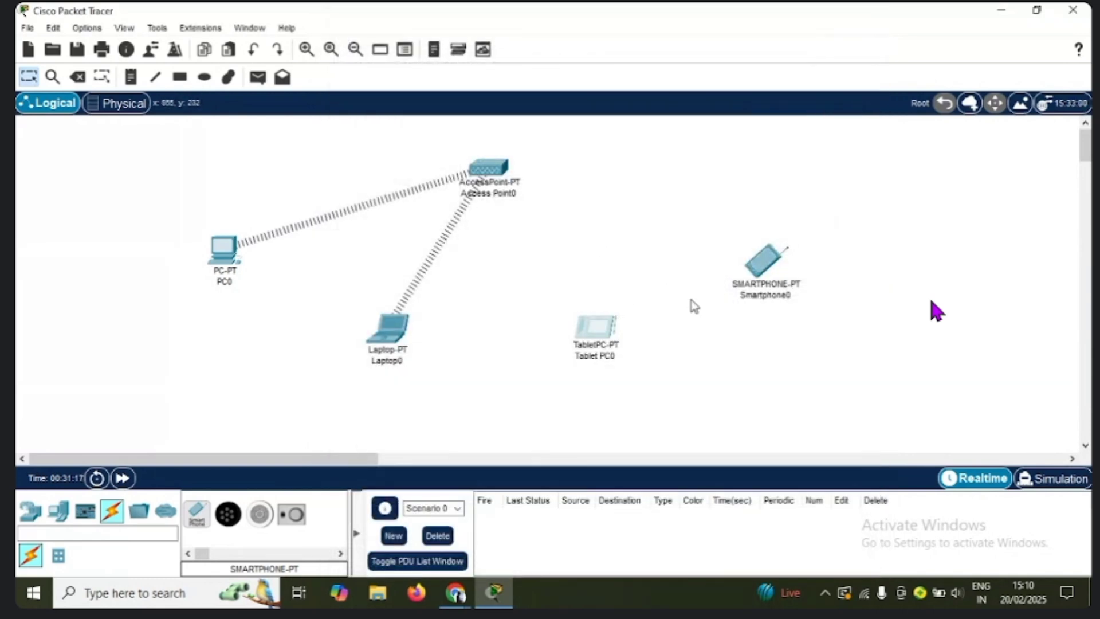
Open Smartphone0's Wireless0 settings and clear the Default network name.
click(760, 265)
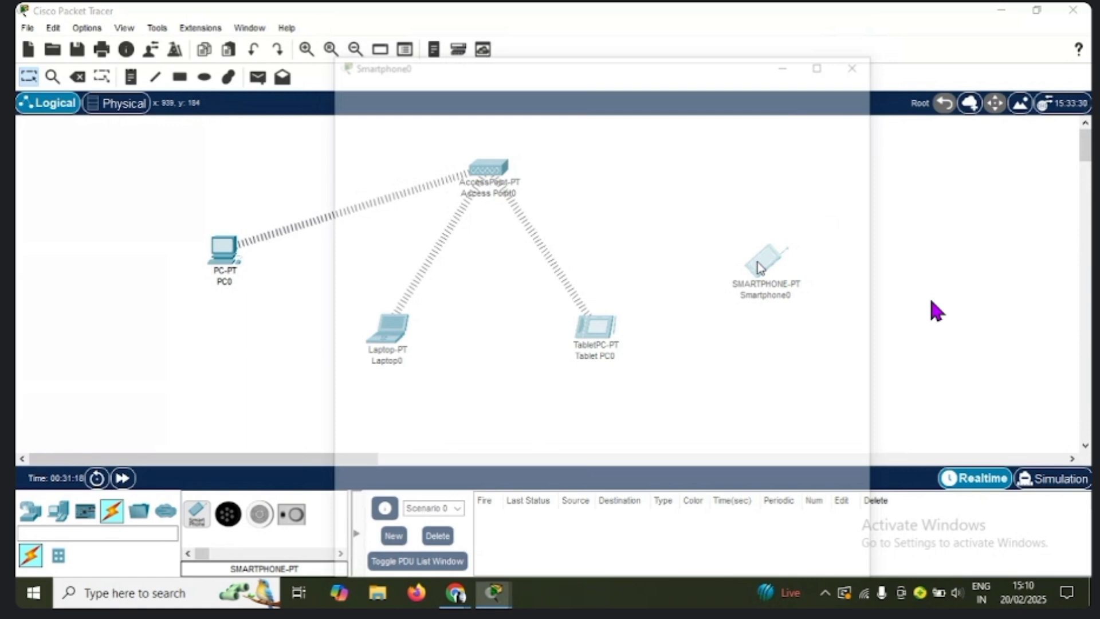
click(407, 58)
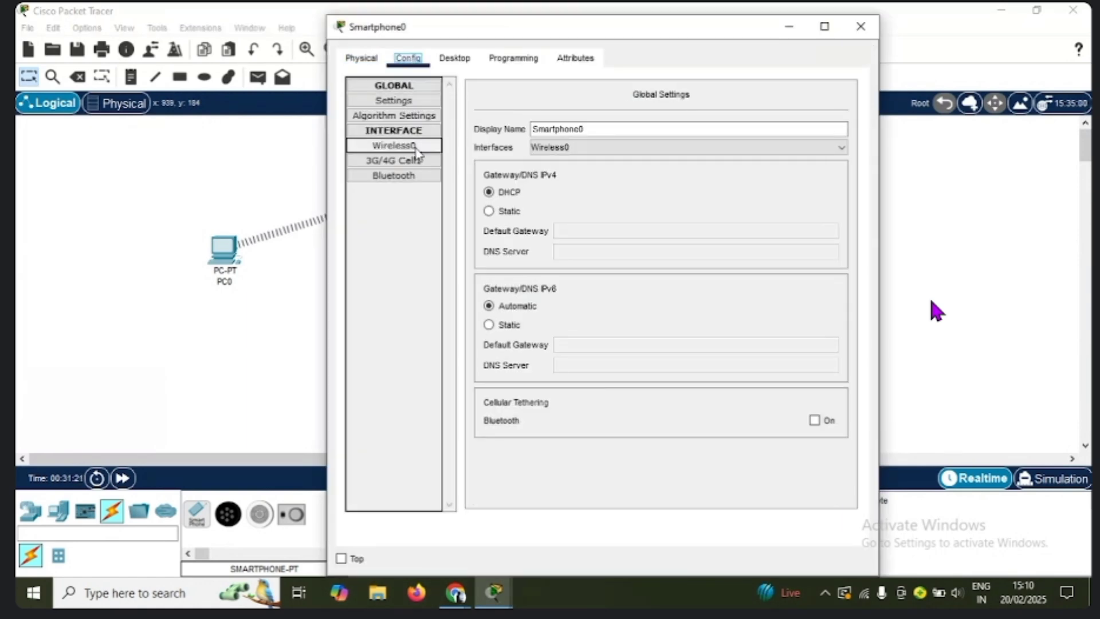
click(393, 146)
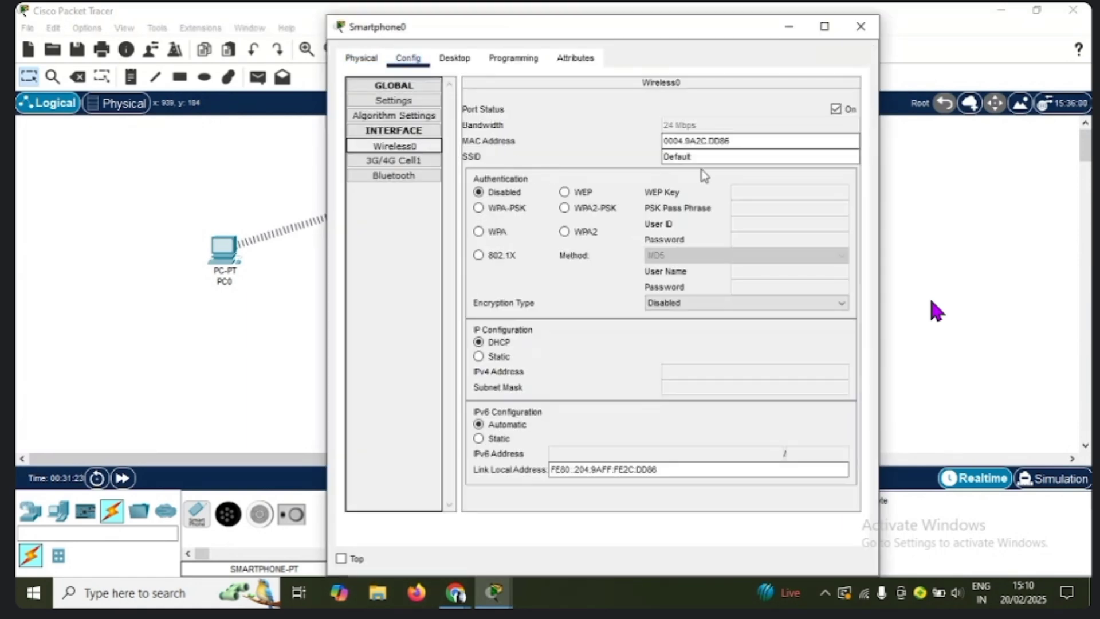
drag(704, 156, 627, 163)
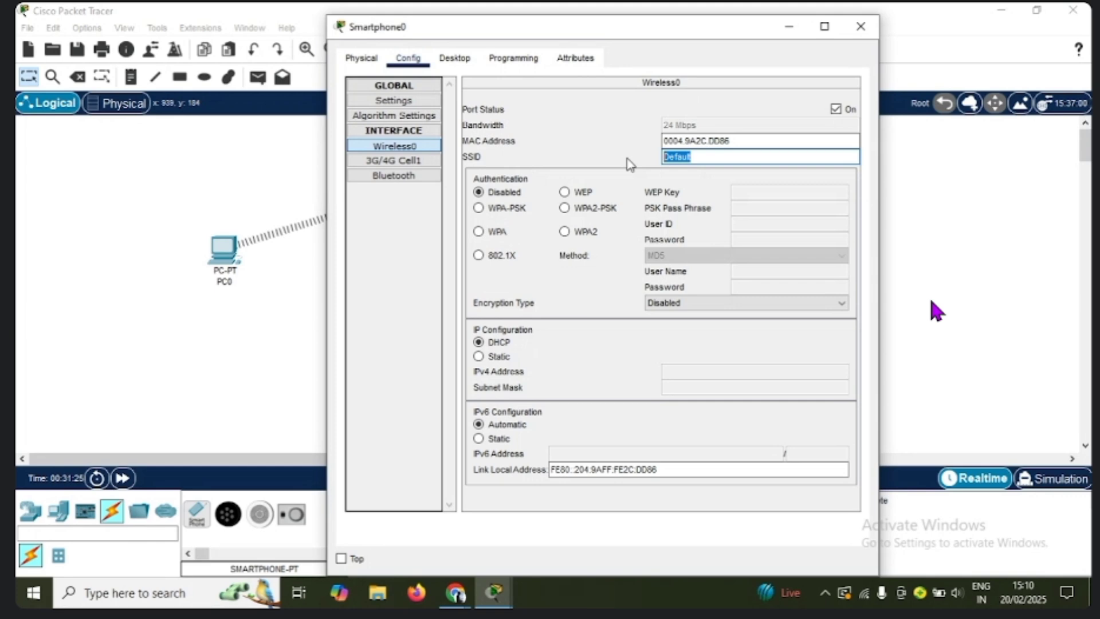
key(BackSpace)
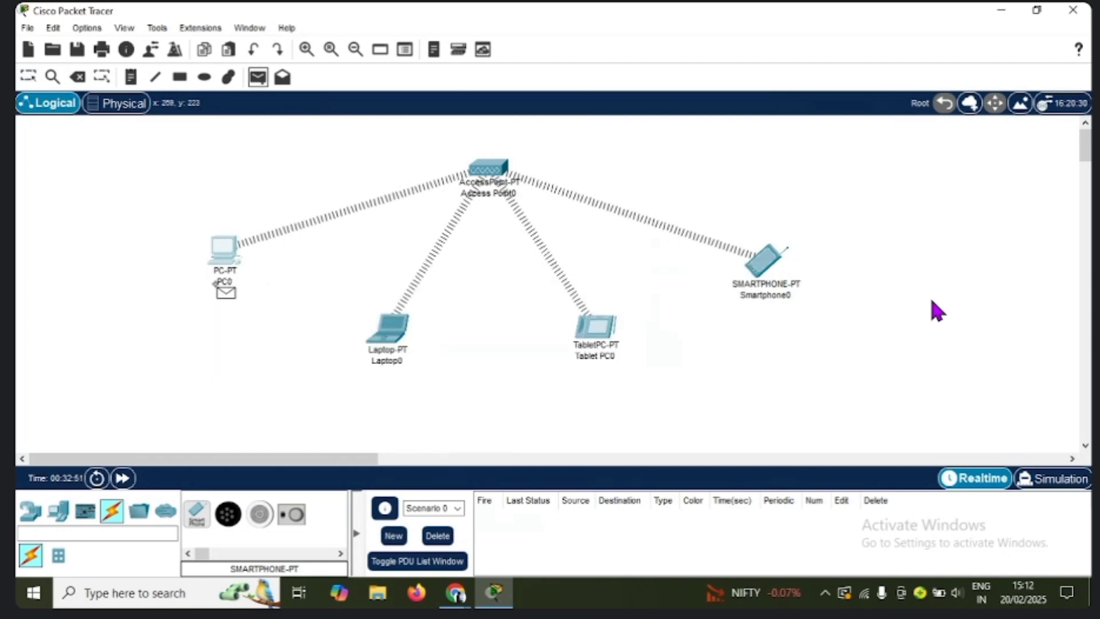
Select PC0 as the source of a simple test packet.
click(217, 266)
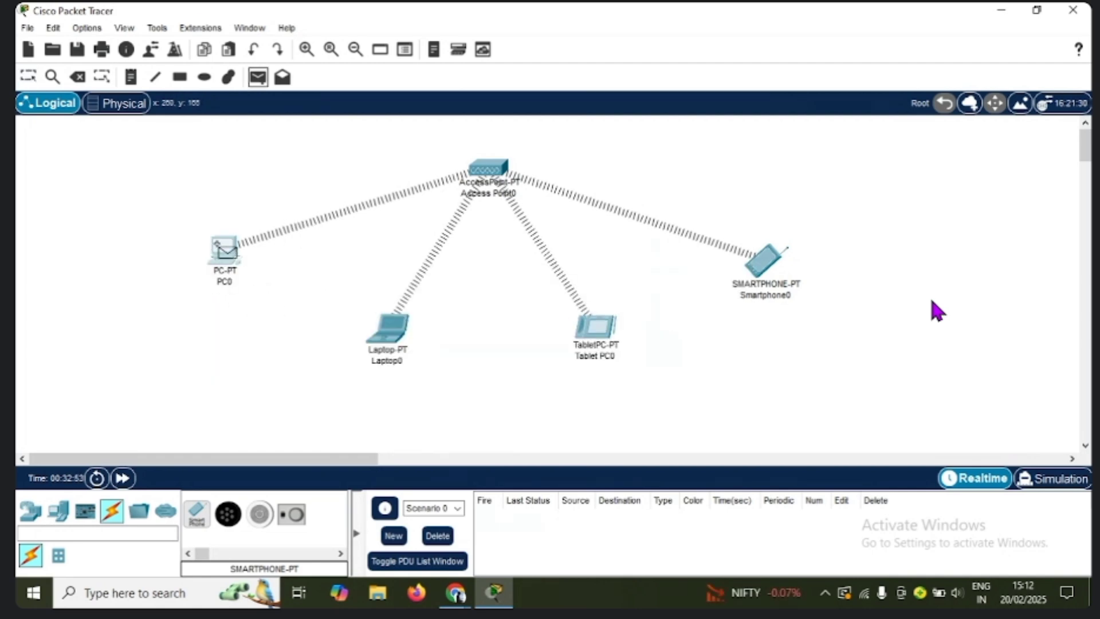